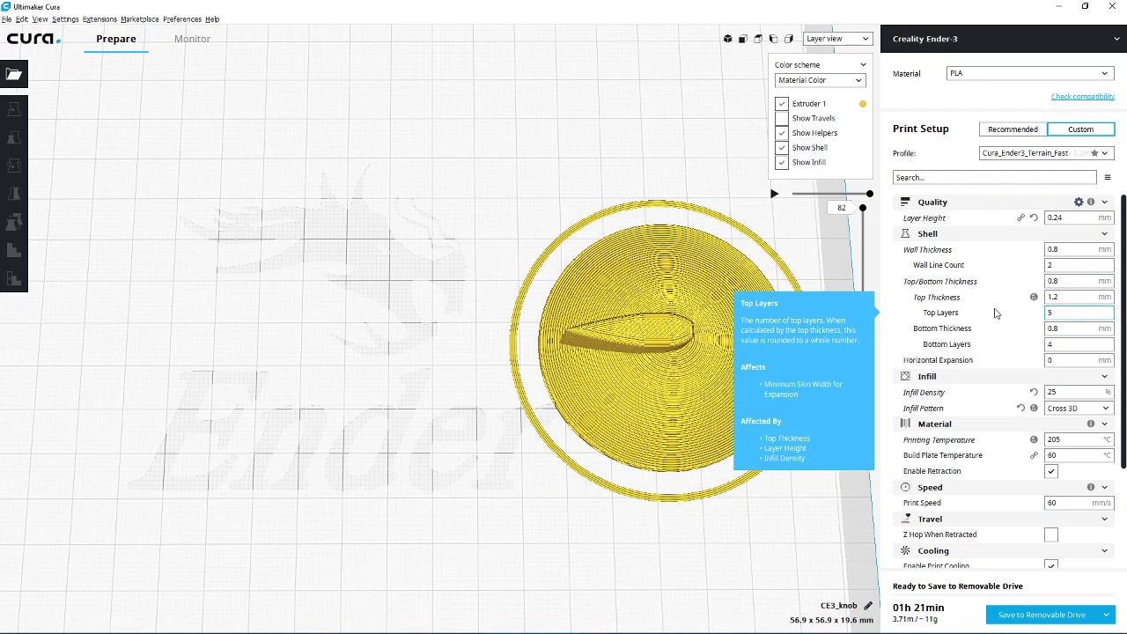
Orbit and zoom around the knob to inspect its sides, underside infill and D emblem
{"action": "right_click_drag", "start_coordinate": [597, 332], "coordinate": [664, 198]}
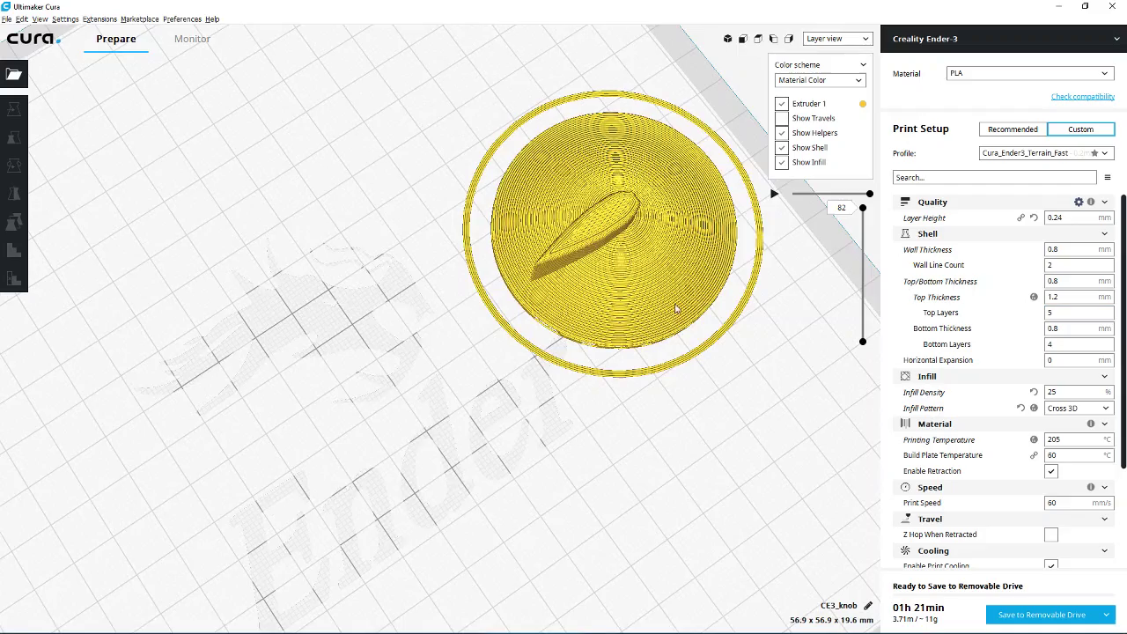
{"action": "scroll", "coordinate": [662, 197], "scroll_direction": "up", "scroll_amount": 3}
{"action": "scroll", "coordinate": [662, 199], "scroll_direction": "up", "scroll_amount": 2}
{"action": "scroll", "coordinate": [665, 202], "scroll_direction": "up", "scroll_amount": 1}
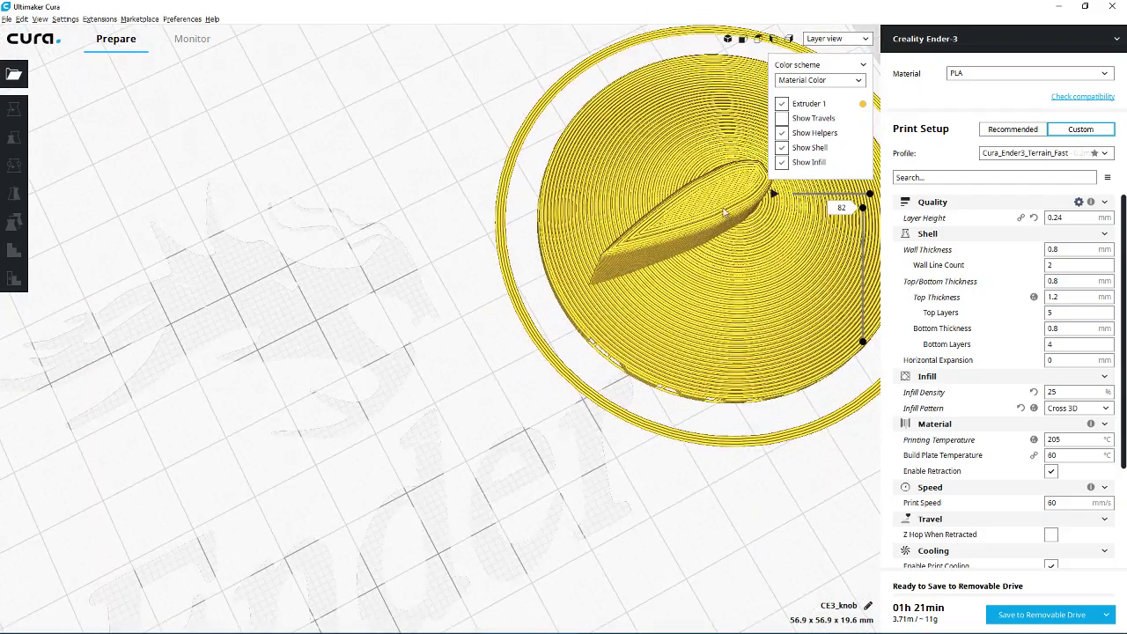
{"action": "scroll", "coordinate": [591, 258], "scroll_direction": "down", "scroll_amount": 2}
{"action": "right_click_drag", "start_coordinate": [591, 258], "coordinate": [522, 264]}
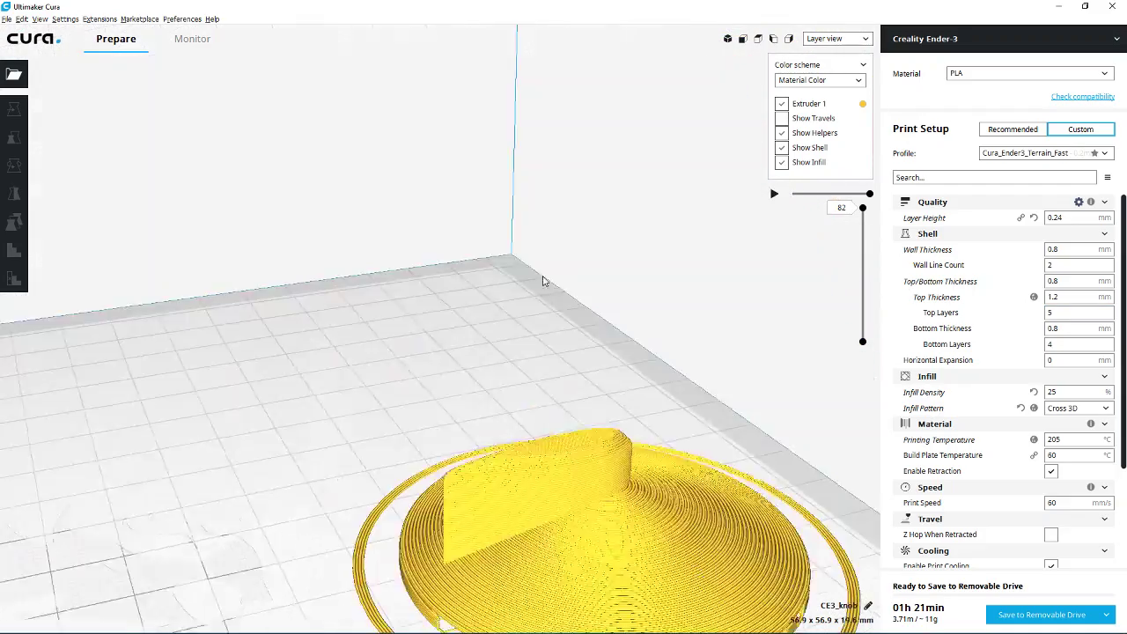
{"action": "mouse_move", "coordinate": [519, 361]}
{"action": "right_mouse_down"}
{"action": "mouse_move", "coordinate": [527, 344]}
{"action": "mouse_move", "coordinate": [620, 361]}
{"action": "right_mouse_up"}
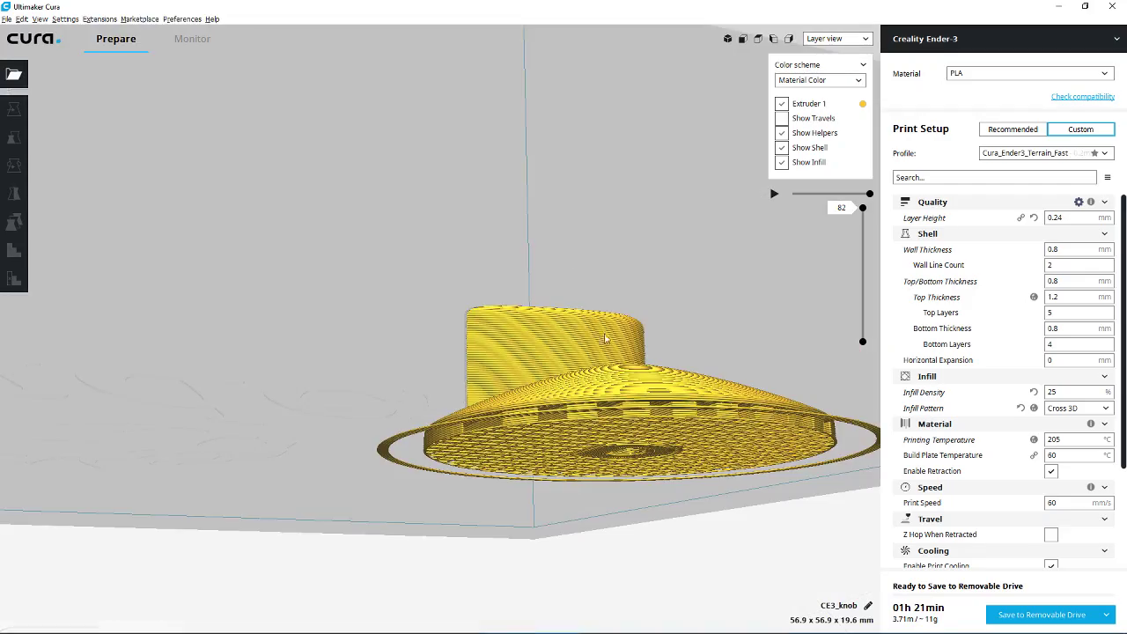
{"action": "scroll", "coordinate": [620, 361], "scroll_direction": "up", "scroll_amount": 3}
{"action": "scroll", "coordinate": [583, 395], "scroll_direction": "up", "scroll_amount": 2}
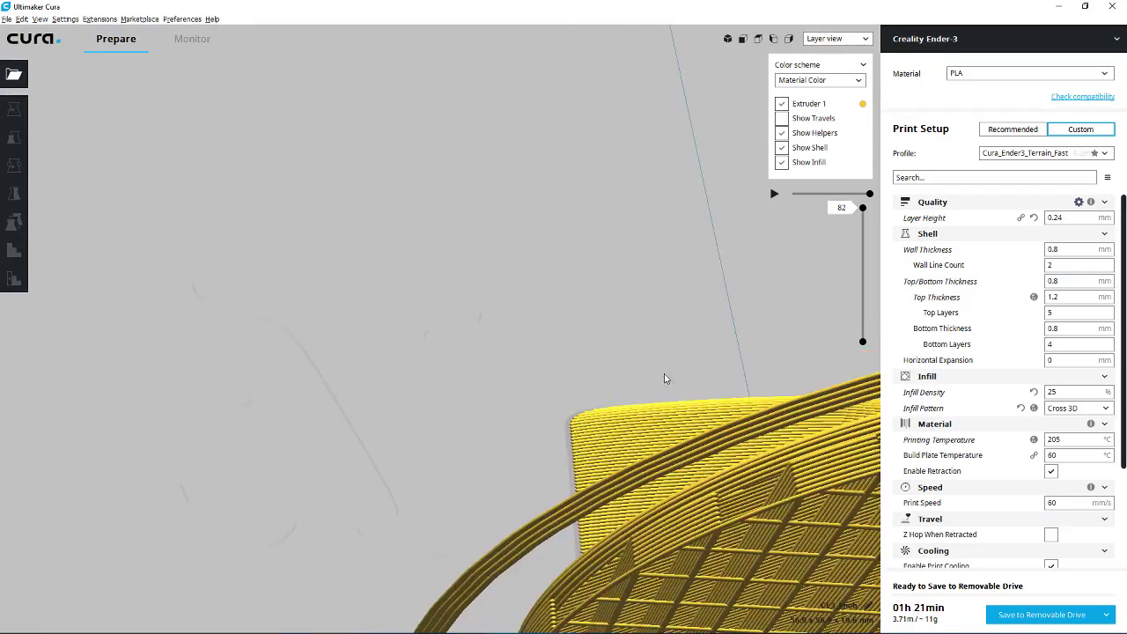
{"action": "mouse_move", "coordinate": [663, 372]}
{"action": "right_mouse_down"}
{"action": "mouse_move", "coordinate": [469, 271]}
{"action": "mouse_move", "coordinate": [568, 332]}
{"action": "right_mouse_up"}
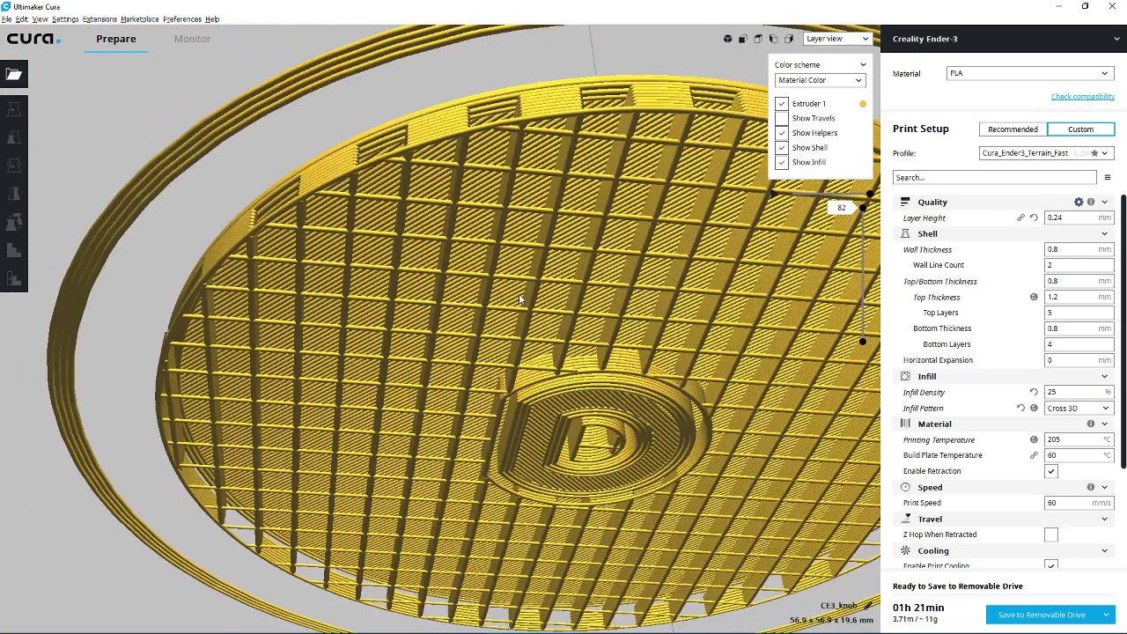
{"action": "scroll", "coordinate": [516, 259], "scroll_direction": "down", "scroll_amount": 5}
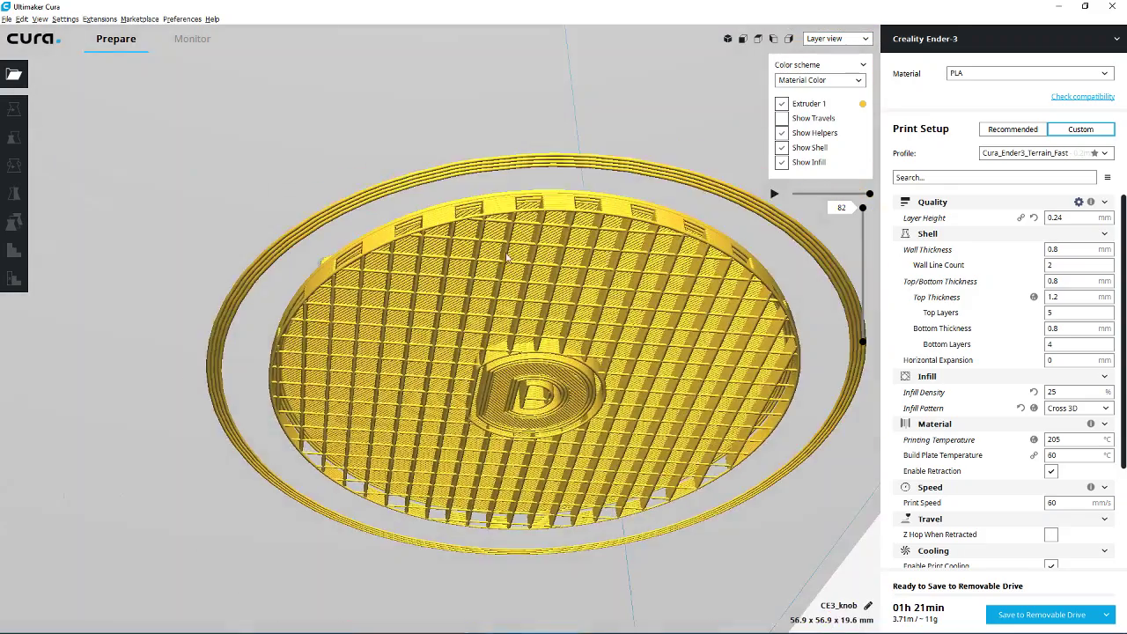
{"action": "right_click_drag", "start_coordinate": [489, 260], "coordinate": [579, 399]}
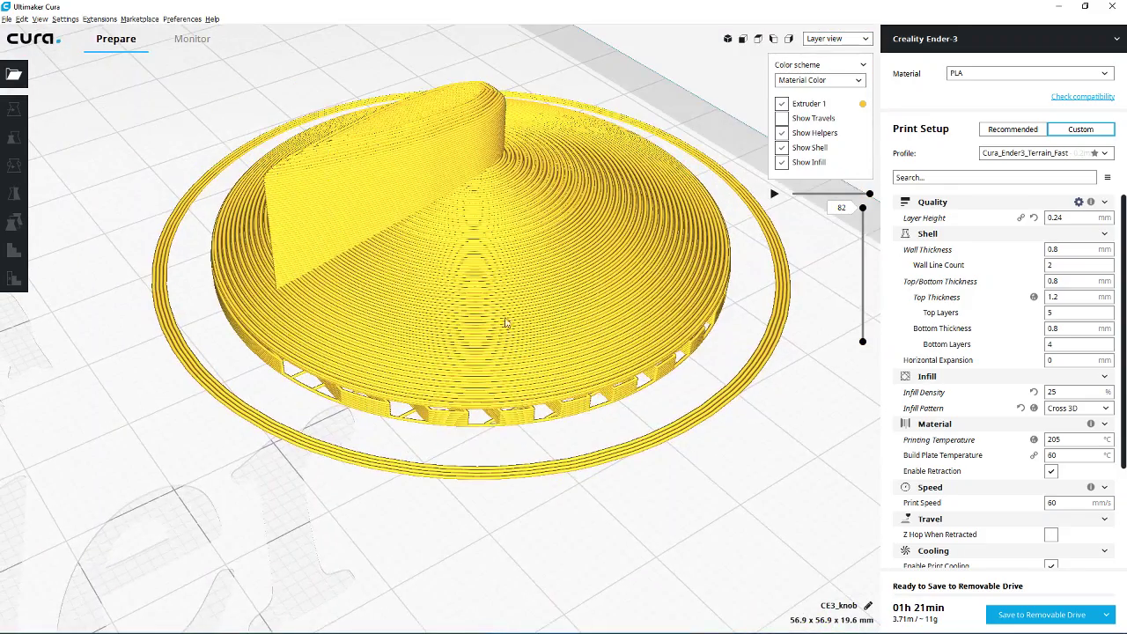
{"action": "right_click_drag", "start_coordinate": [383, 286], "coordinate": [486, 201]}
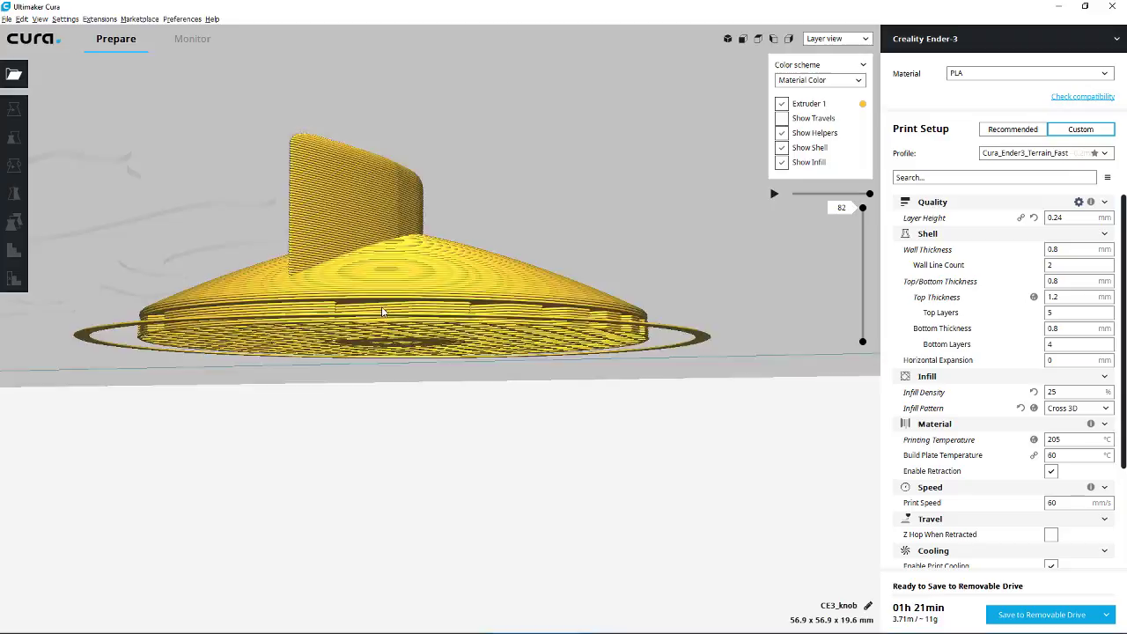
{"action": "right_click_drag", "start_coordinate": [382, 311], "coordinate": [456, 209]}
{"action": "mouse_move", "coordinate": [304, 341]}
{"action": "right_mouse_down"}
{"action": "mouse_move", "coordinate": [584, 324]}
{"action": "mouse_move", "coordinate": [613, 264]}
{"action": "right_mouse_up"}
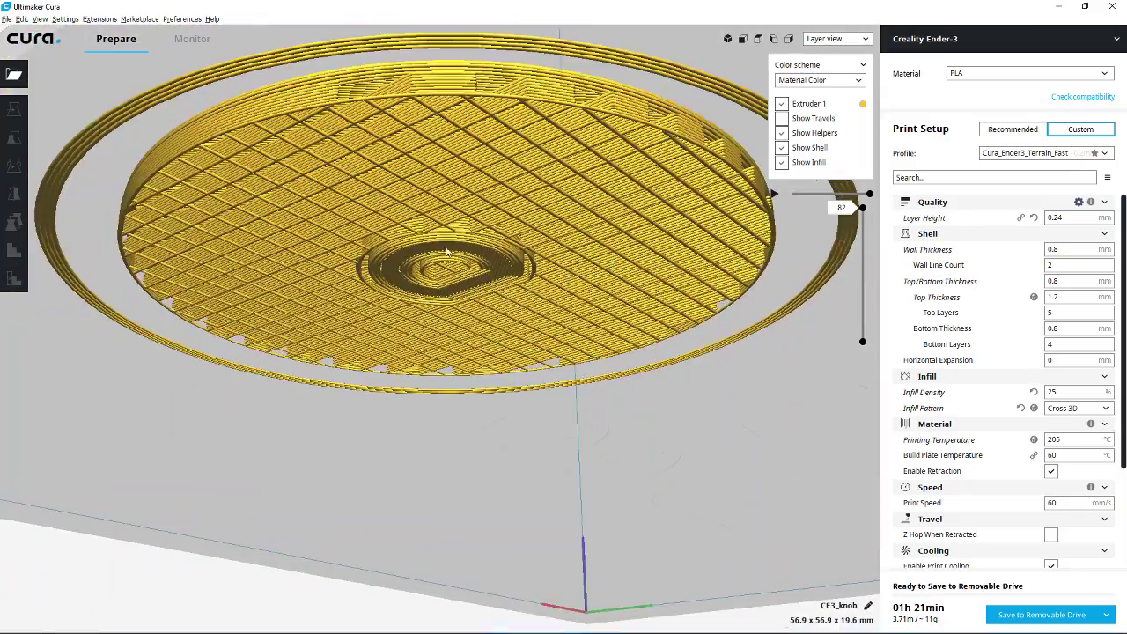
{"action": "right_click_drag", "start_coordinate": [220, 125], "coordinate": [464, 84]}
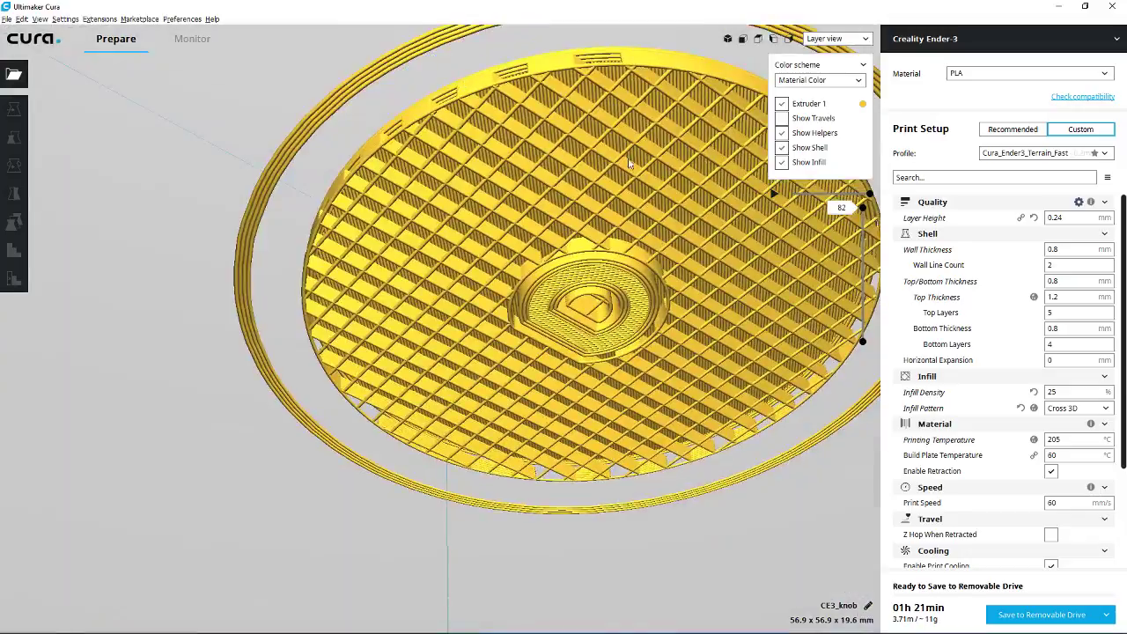
{"action": "mouse_move", "coordinate": [628, 161]}
{"action": "right_mouse_down"}
{"action": "mouse_move", "coordinate": [325, 87]}
{"action": "mouse_move", "coordinate": [346, 446]}
{"action": "right_mouse_up"}
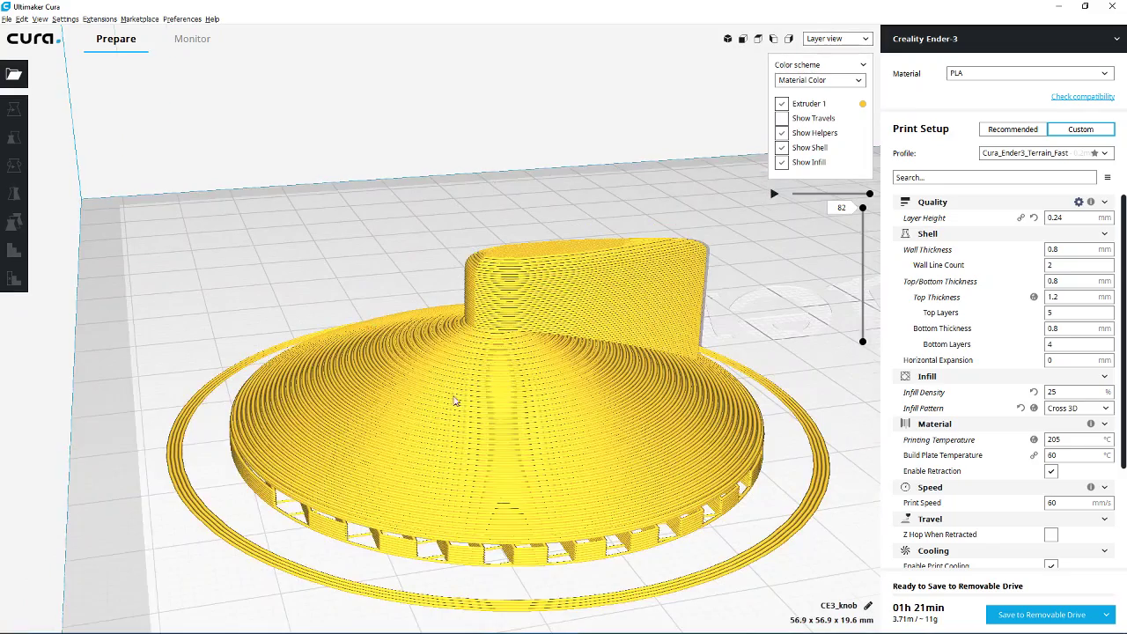
{"action": "mouse_move", "coordinate": [455, 401]}
{"action": "right_mouse_down"}
{"action": "mouse_move", "coordinate": [525, 387]}
{"action": "mouse_move", "coordinate": [453, 292]}
{"action": "mouse_move", "coordinate": [540, 242]}
{"action": "mouse_move", "coordinate": [533, 252]}
{"action": "right_mouse_up"}
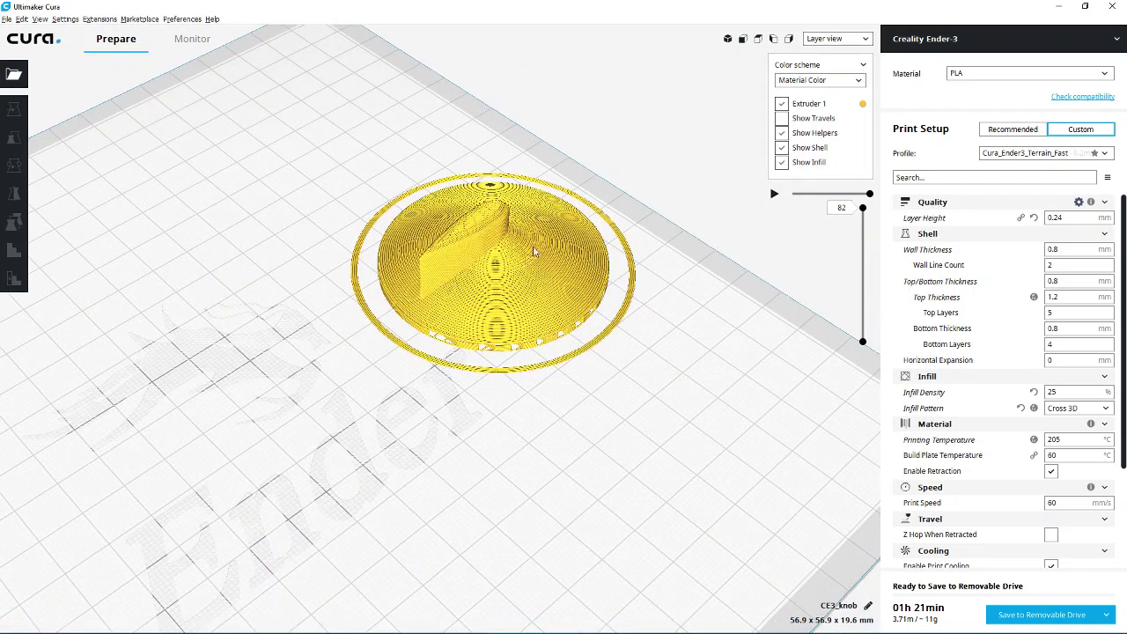
Set the settings visibility menu to Show All Settings
{"action": "scroll", "coordinate": [1021, 322], "scroll_direction": "down", "scroll_amount": 3}
{"action": "scroll", "coordinate": [995, 312], "scroll_direction": "up", "scroll_amount": 3}
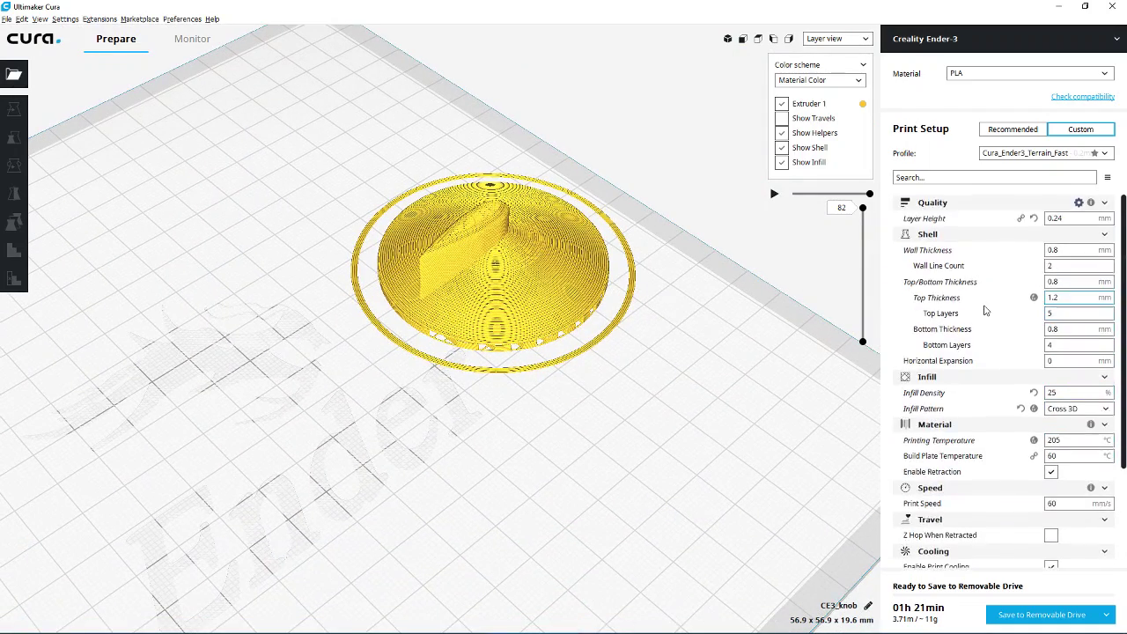
{"action": "scroll", "coordinate": [990, 313], "scroll_direction": "down", "scroll_amount": 3}
{"action": "scroll", "coordinate": [988, 317], "scroll_direction": "up", "scroll_amount": 3}
{"action": "scroll", "coordinate": [987, 317], "scroll_direction": "down", "scroll_amount": 3}
{"action": "scroll", "coordinate": [991, 315], "scroll_direction": "up", "scroll_amount": 3}
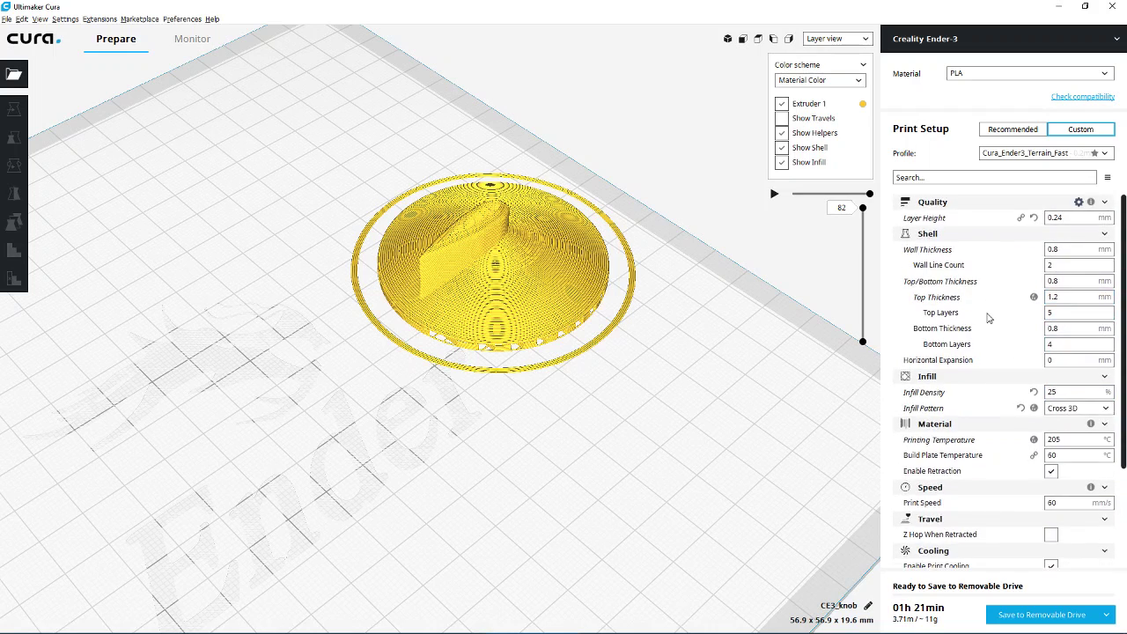
{"action": "scroll", "coordinate": [988, 317], "scroll_direction": "down", "scroll_amount": 3}
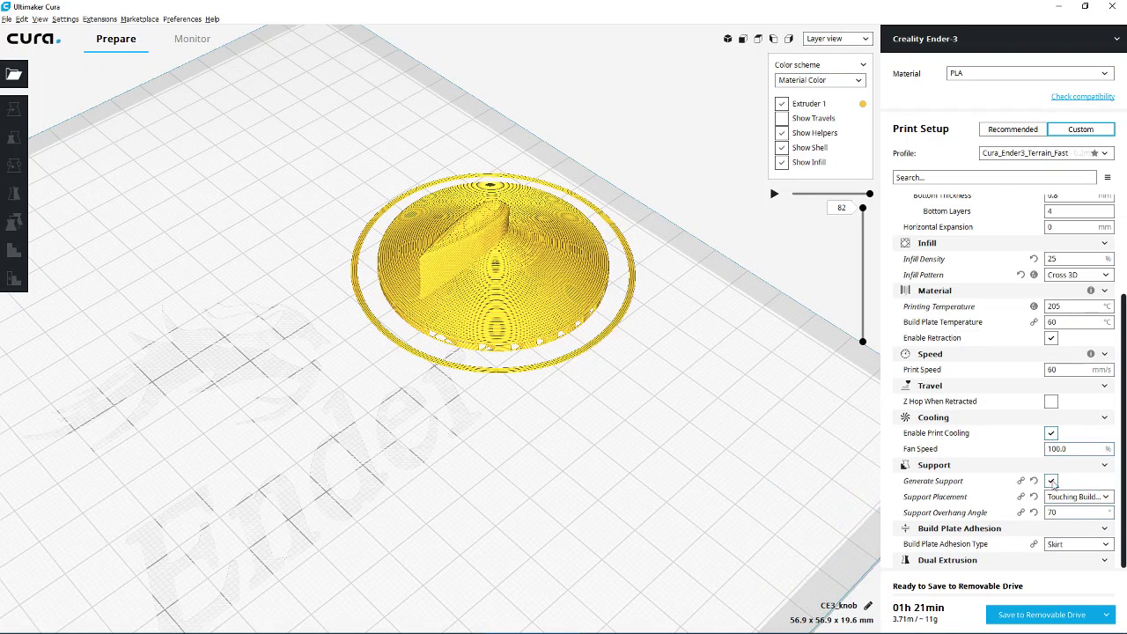
{"action": "left_click", "coordinate": [1108, 178]}
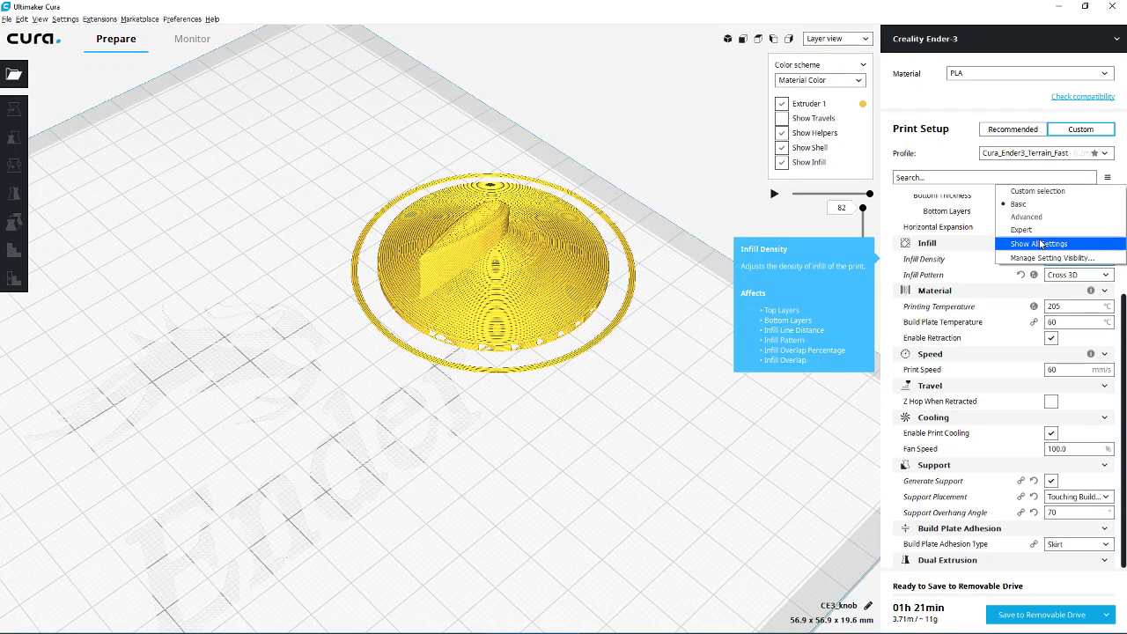
{"action": "left_click", "coordinate": [1039, 252]}
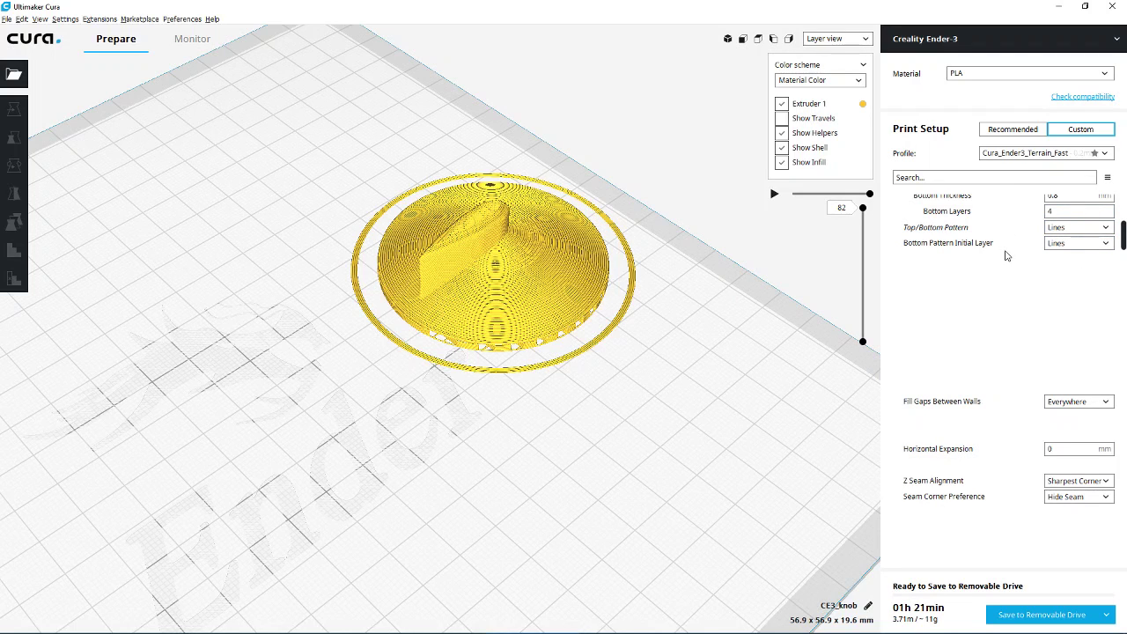
Scroll the settings list to the Support section, where Support Z Distance reads 0.2 mm
{"action": "scroll", "coordinate": [1006, 254], "scroll_direction": "up", "scroll_amount": 5}
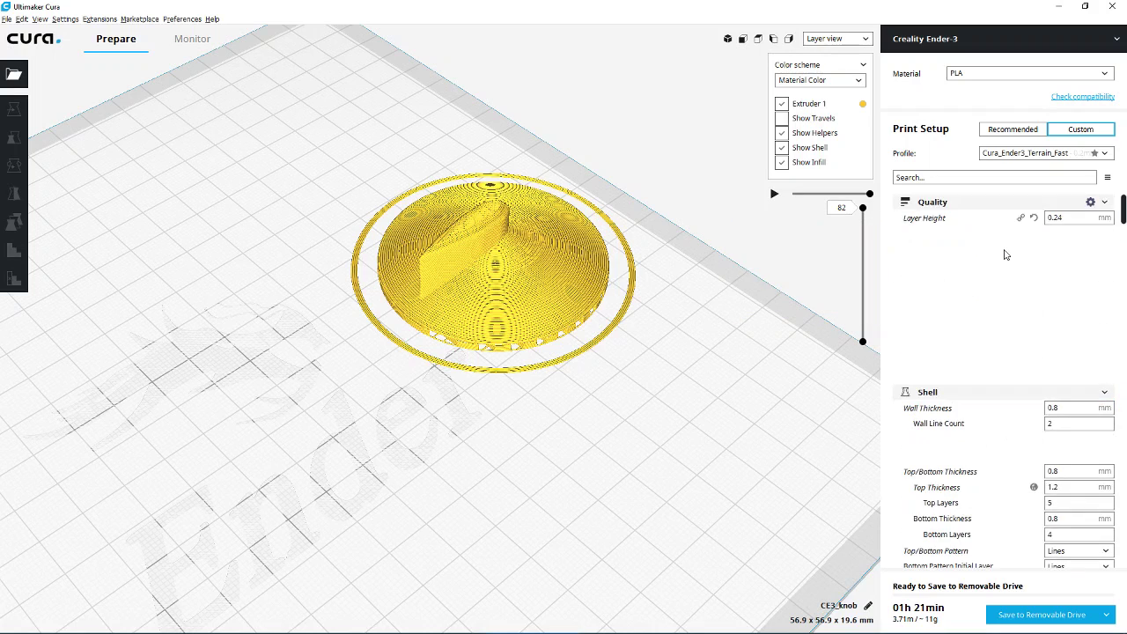
{"action": "scroll", "coordinate": [1006, 255], "scroll_direction": "down", "scroll_amount": 5}
{"action": "scroll", "coordinate": [1004, 253], "scroll_direction": "down", "scroll_amount": 5}
{"action": "scroll", "coordinate": [1003, 253], "scroll_direction": "down", "scroll_amount": 2}
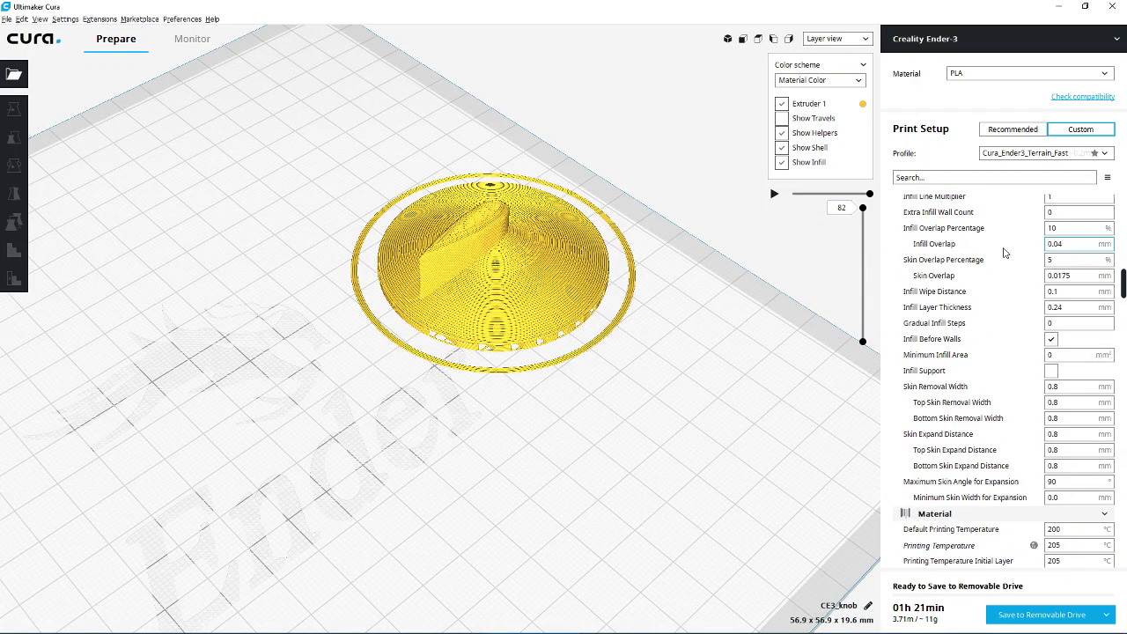
{"action": "scroll", "coordinate": [1003, 253], "scroll_direction": "down", "scroll_amount": 3}
{"action": "scroll", "coordinate": [1002, 254], "scroll_direction": "down", "scroll_amount": 5}
{"action": "scroll", "coordinate": [999, 254], "scroll_direction": "down", "scroll_amount": 5}
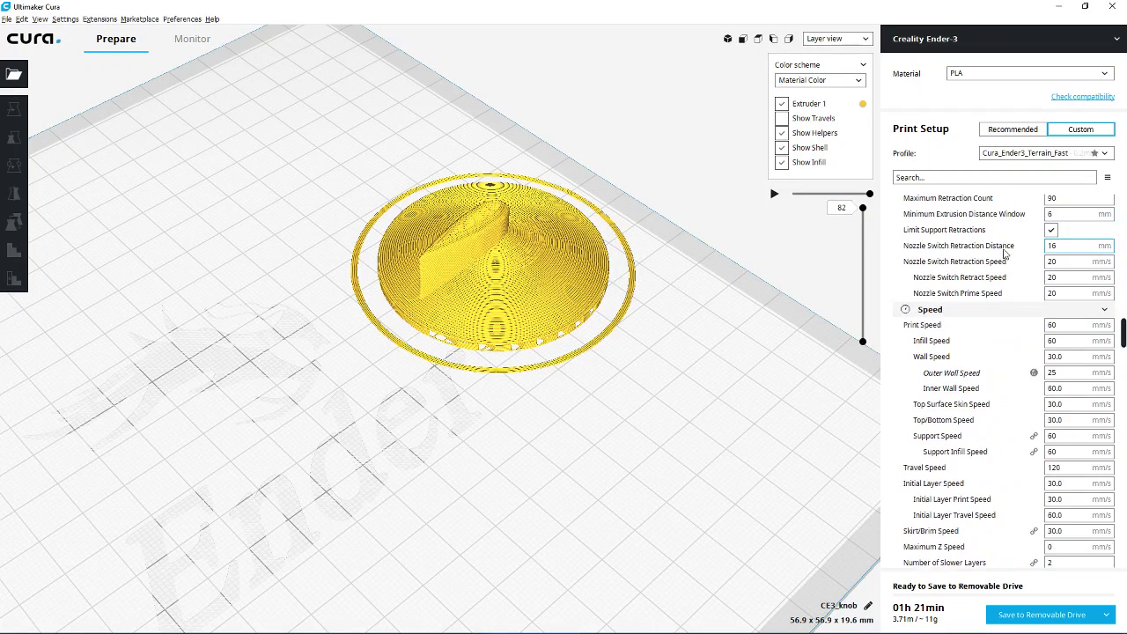
{"action": "scroll", "coordinate": [995, 255], "scroll_direction": "down", "scroll_amount": 10}
{"action": "scroll", "coordinate": [994, 260], "scroll_direction": "down", "scroll_amount": 10}
{"action": "scroll", "coordinate": [994, 277], "scroll_direction": "up", "scroll_amount": 5}
{"action": "scroll", "coordinate": [993, 290], "scroll_direction": "up", "scroll_amount": 5}
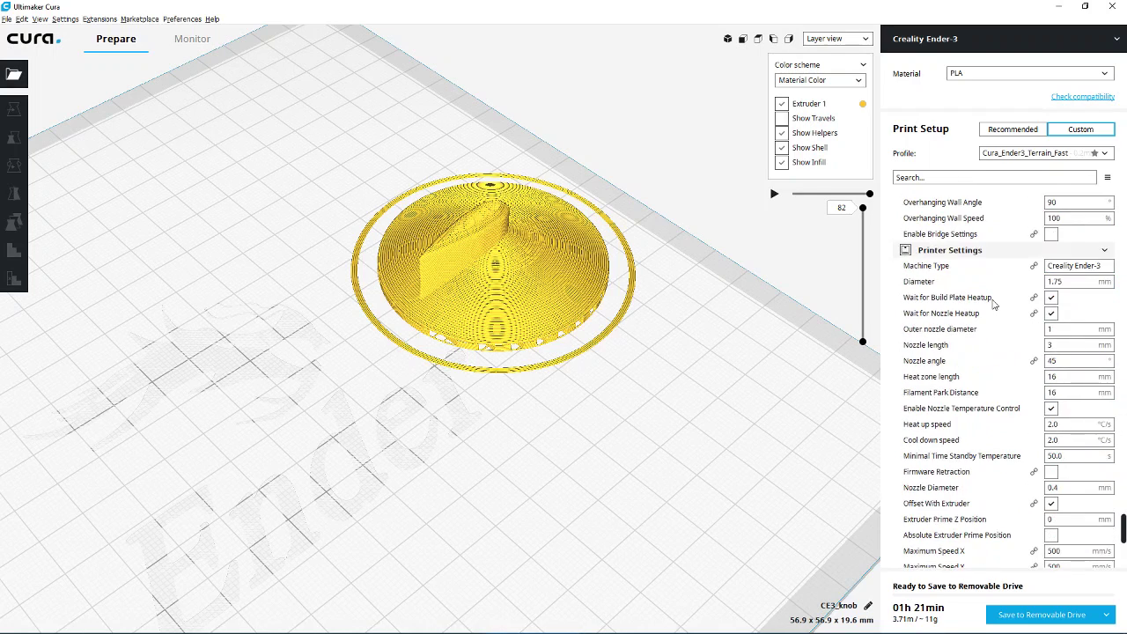
{"action": "scroll", "coordinate": [993, 304], "scroll_direction": "up", "scroll_amount": 5}
{"action": "scroll", "coordinate": [993, 305], "scroll_direction": "up", "scroll_amount": 5}
{"action": "scroll", "coordinate": [993, 305], "scroll_direction": "up", "scroll_amount": 5}
{"action": "scroll", "coordinate": [993, 305], "scroll_direction": "up", "scroll_amount": 5}
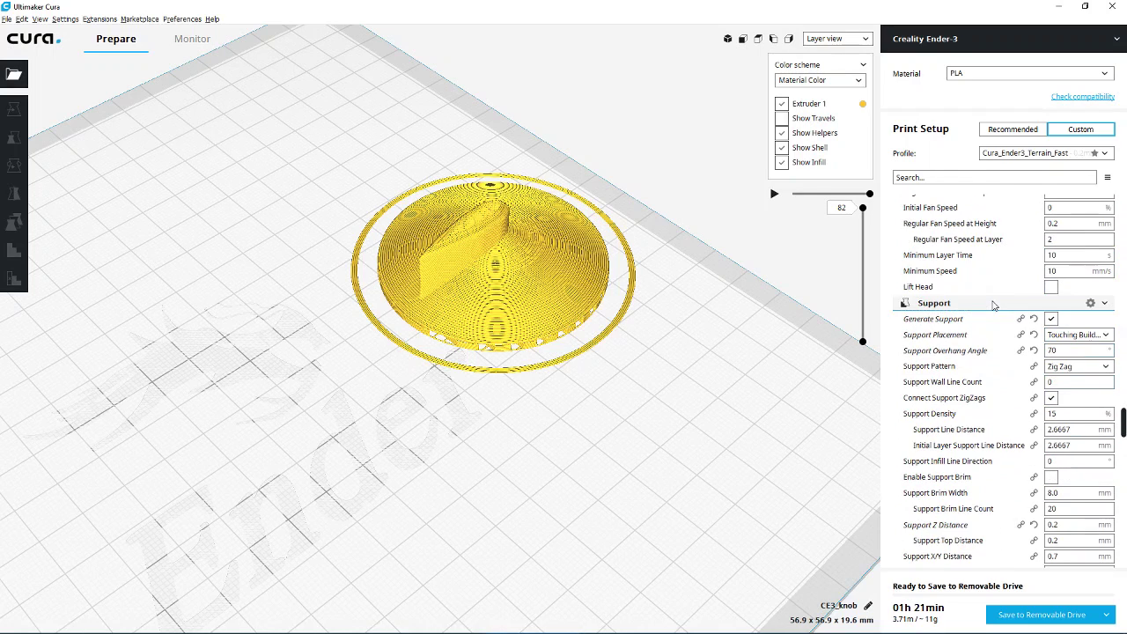
{"action": "scroll", "coordinate": [993, 304], "scroll_direction": "up", "scroll_amount": 5}
{"action": "scroll", "coordinate": [991, 306], "scroll_direction": "down", "scroll_amount": 5}
{"action": "scroll", "coordinate": [989, 308], "scroll_direction": "down", "scroll_amount": 2}
{"action": "scroll", "coordinate": [989, 308], "scroll_direction": "down", "scroll_amount": 2}
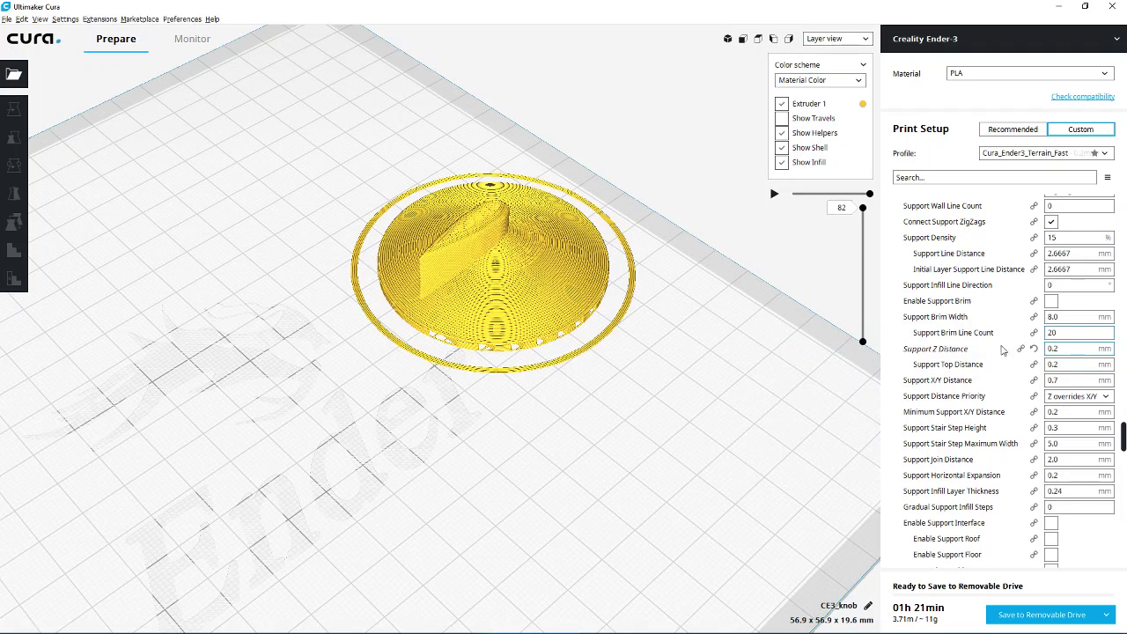
{"action": "mouse_move", "coordinate": [1070, 348]}
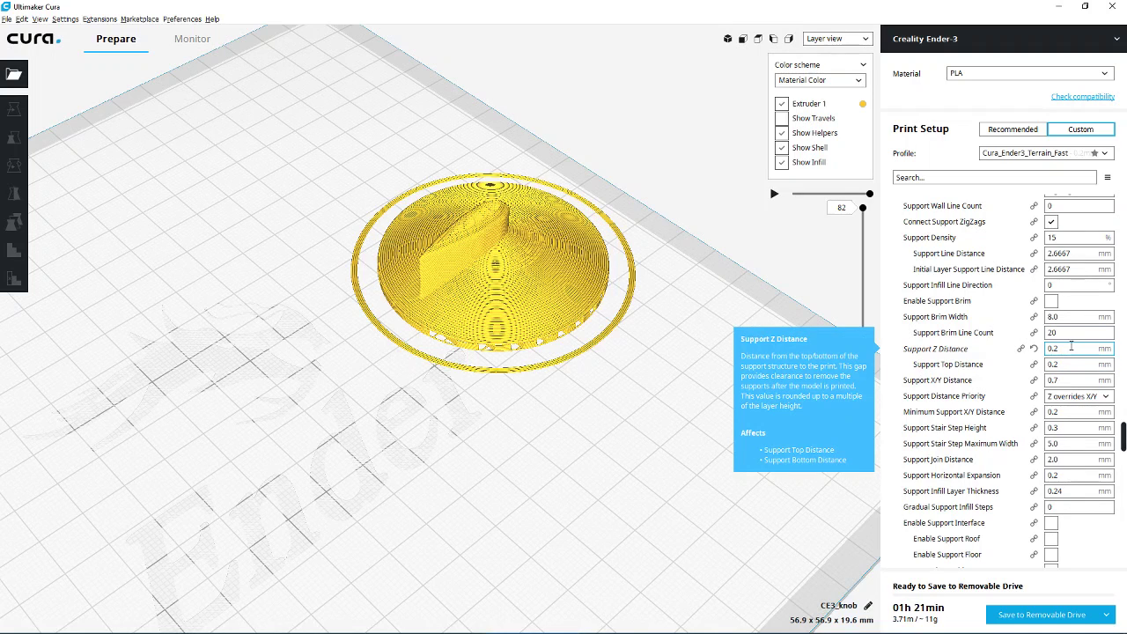
Try 0.1 mm for Support Z Distance, then put it back to 0.2 mm
{"action": "key", "text": "BackSpace"}
{"action": "type", "text": "1"}
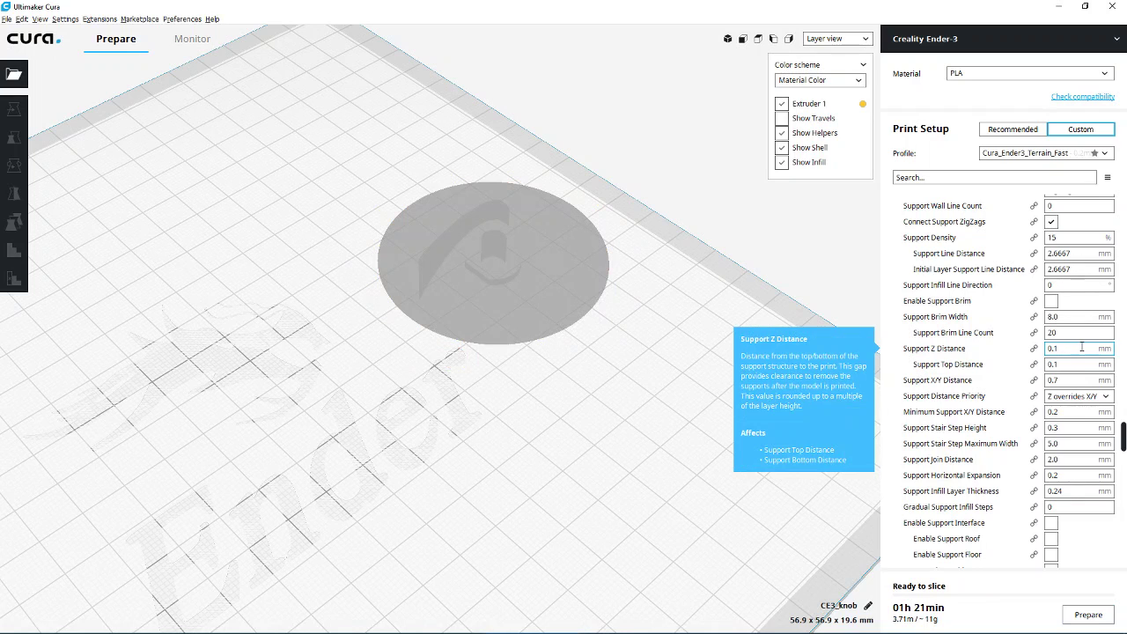
{"action": "key", "text": "BackSpace"}
{"action": "type", "text": "2"}
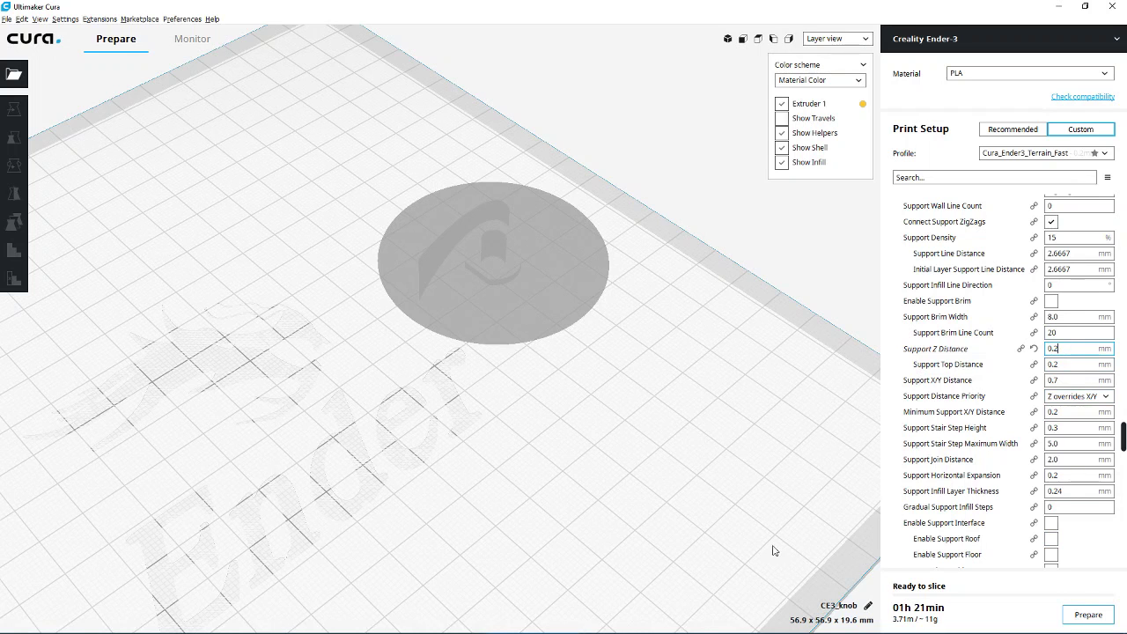
Orbit below the build plate to inspect the support under the re-sliced knob
{"action": "mouse_move", "coordinate": [773, 550]}
{"action": "right_mouse_down"}
{"action": "mouse_move", "coordinate": [502, 335]}
{"action": "mouse_move", "coordinate": [462, 283]}
{"action": "mouse_move", "coordinate": [547, 305]}
{"action": "mouse_move", "coordinate": [528, 293]}
{"action": "right_mouse_up"}
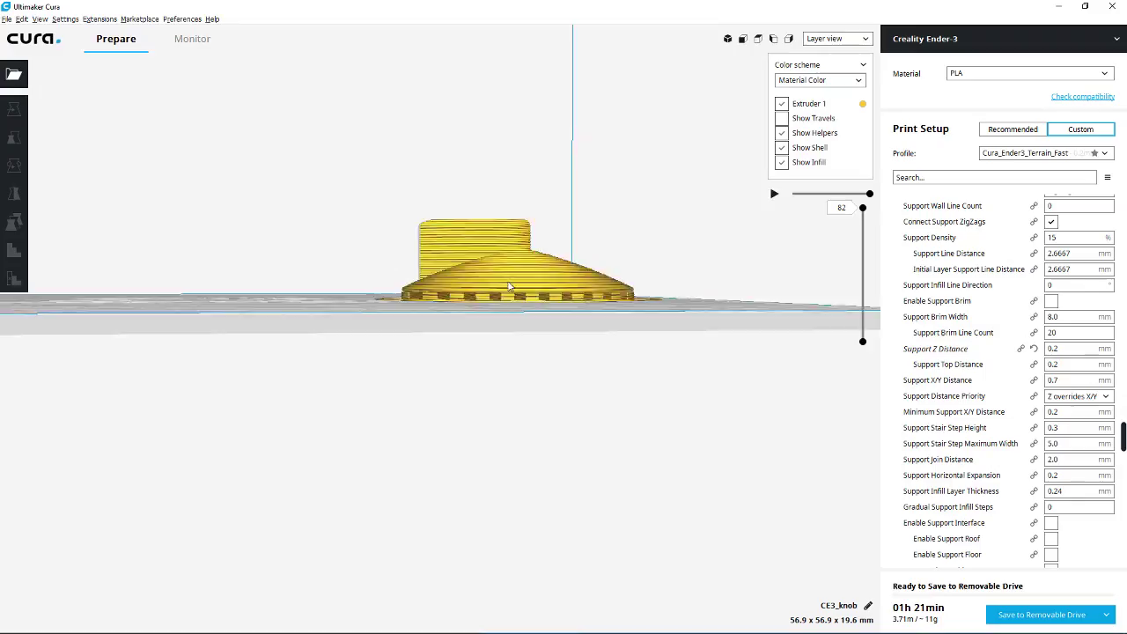
{"action": "scroll", "coordinate": [501, 295], "scroll_direction": "up", "scroll_amount": 2}
{"action": "scroll", "coordinate": [475, 300], "scroll_direction": "up", "scroll_amount": 2}
{"action": "scroll", "coordinate": [455, 296], "scroll_direction": "up", "scroll_amount": 2}
{"action": "scroll", "coordinate": [447, 305], "scroll_direction": "up", "scroll_amount": 2}
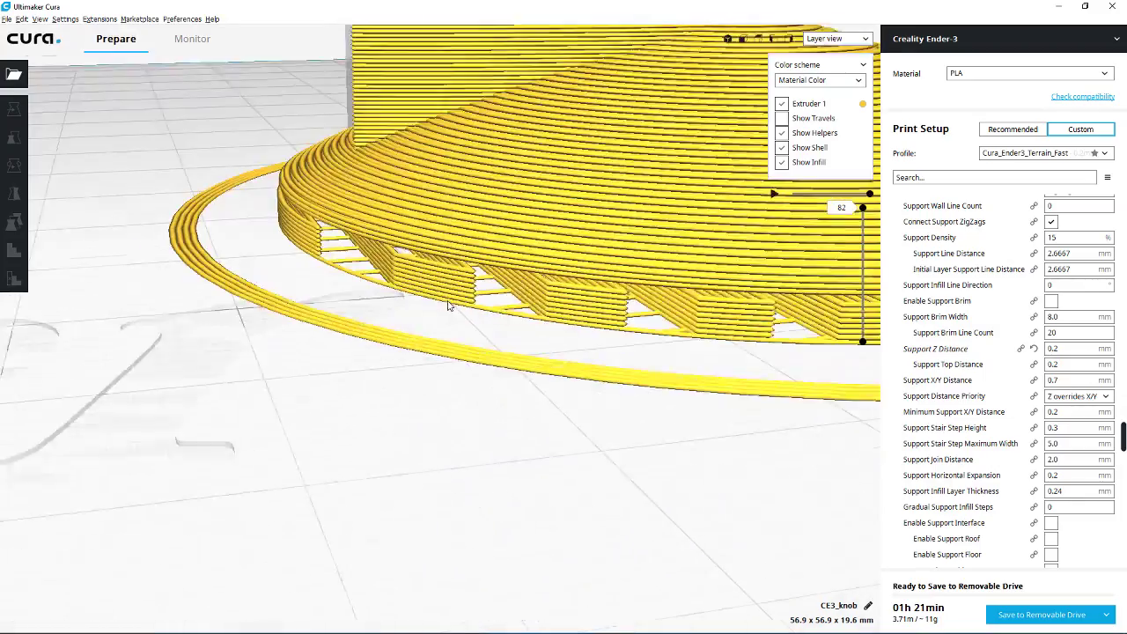
{"action": "mouse_move", "coordinate": [447, 304]}
{"action": "right_mouse_down"}
{"action": "mouse_move", "coordinate": [517, 268]}
{"action": "mouse_move", "coordinate": [460, 381]}
{"action": "mouse_move", "coordinate": [532, 355]}
{"action": "mouse_move", "coordinate": [549, 213]}
{"action": "mouse_move", "coordinate": [502, 220]}
{"action": "mouse_move", "coordinate": [541, 264]}
{"action": "right_mouse_up"}
{"action": "scroll", "coordinate": [460, 382], "scroll_direction": "down", "scroll_amount": 5}
{"action": "scroll", "coordinate": [459, 382], "scroll_direction": "down", "scroll_amount": 2}
{"action": "scroll", "coordinate": [549, 214], "scroll_direction": "up", "scroll_amount": 3}
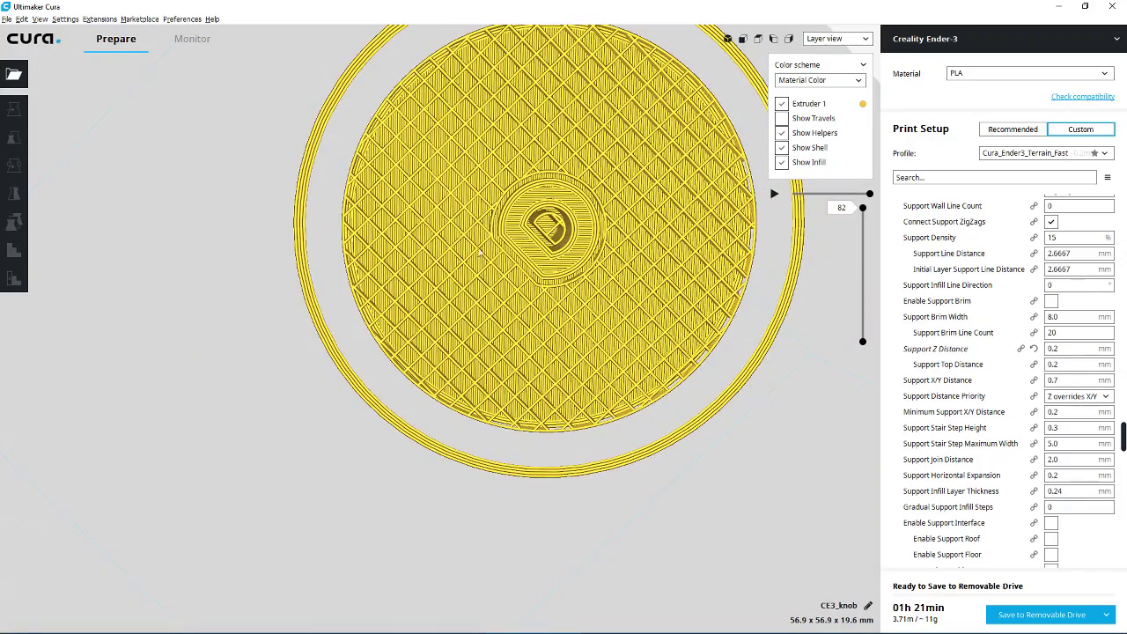
{"action": "scroll", "coordinate": [553, 221], "scroll_direction": "up", "scroll_amount": 2}
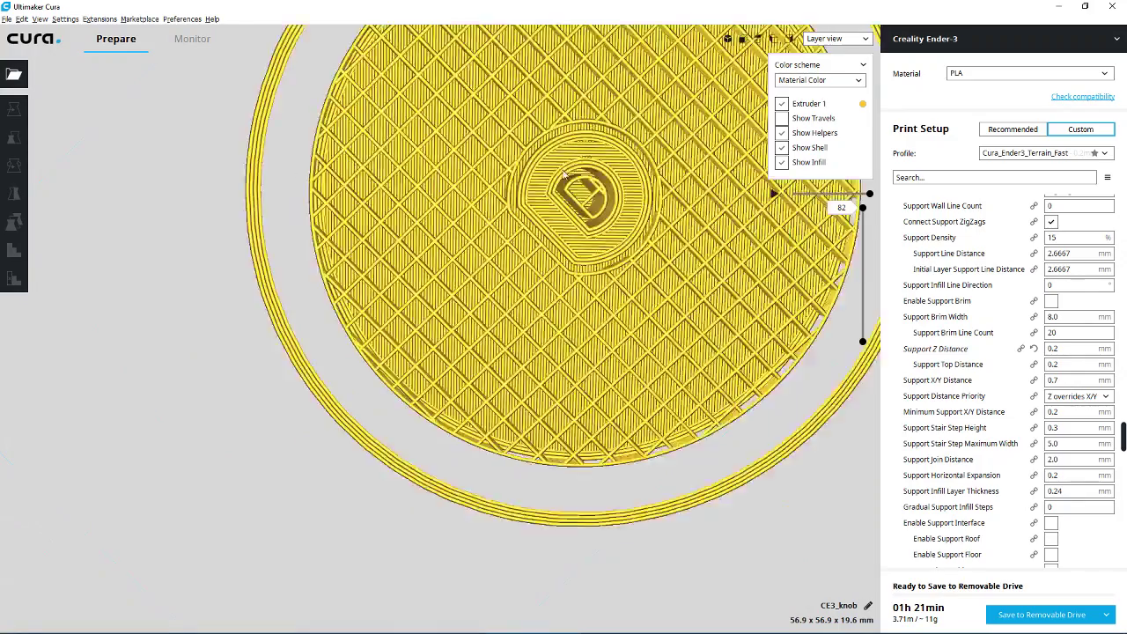
Tilt and zoom across the knob to view its infill and support grid on the plate
{"action": "mouse_move", "coordinate": [553, 222]}
{"action": "right_mouse_down"}
{"action": "mouse_move", "coordinate": [547, 261]}
{"action": "mouse_move", "coordinate": [532, 236]}
{"action": "mouse_move", "coordinate": [618, 340]}
{"action": "mouse_move", "coordinate": [633, 161]}
{"action": "right_mouse_up"}
{"action": "scroll", "coordinate": [527, 227], "scroll_direction": "down", "scroll_amount": 2}
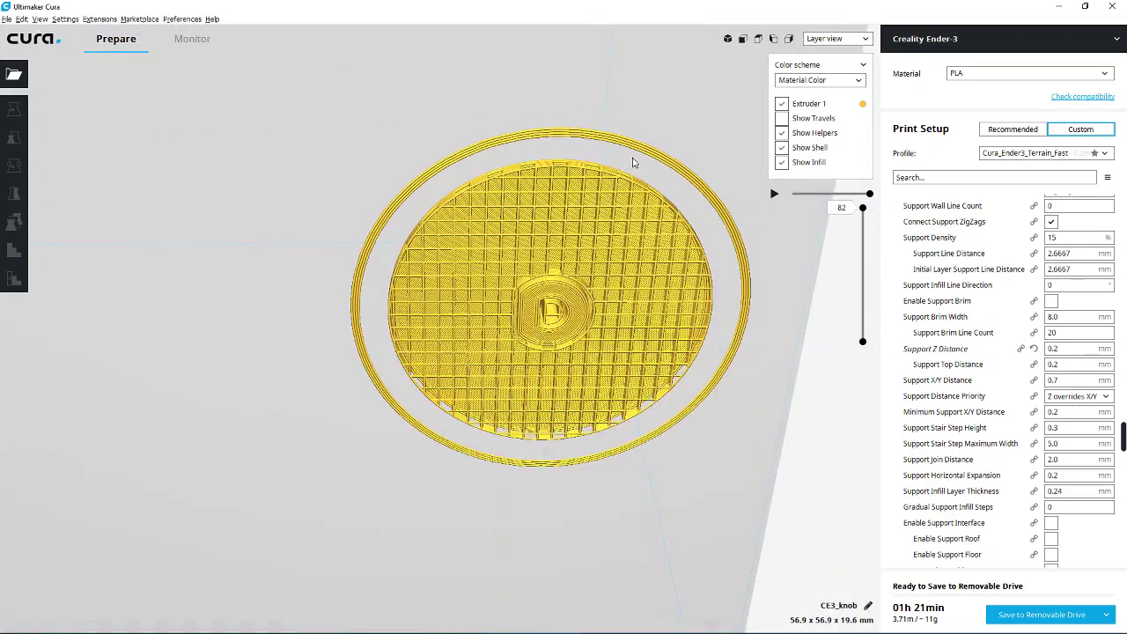
{"action": "scroll", "coordinate": [537, 257], "scroll_direction": "up", "scroll_amount": 3}
{"action": "scroll", "coordinate": [556, 241], "scroll_direction": "down", "scroll_amount": 3}
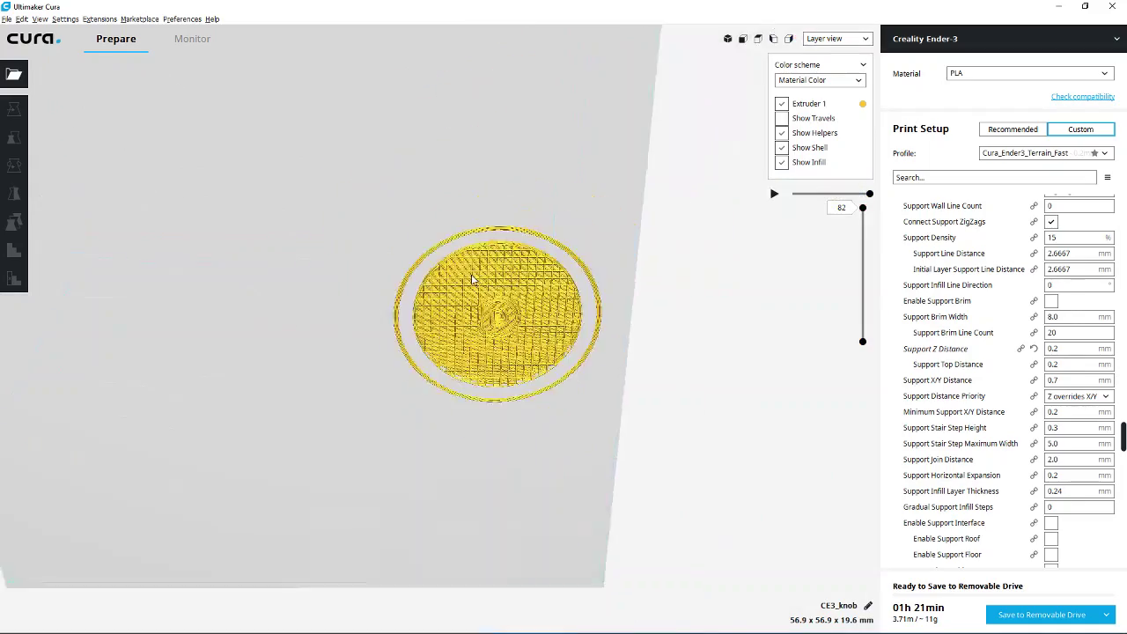
{"action": "right_click_drag", "start_coordinate": [557, 241], "coordinate": [480, 301]}
{"action": "scroll", "coordinate": [481, 301], "scroll_direction": "up", "scroll_amount": 2}
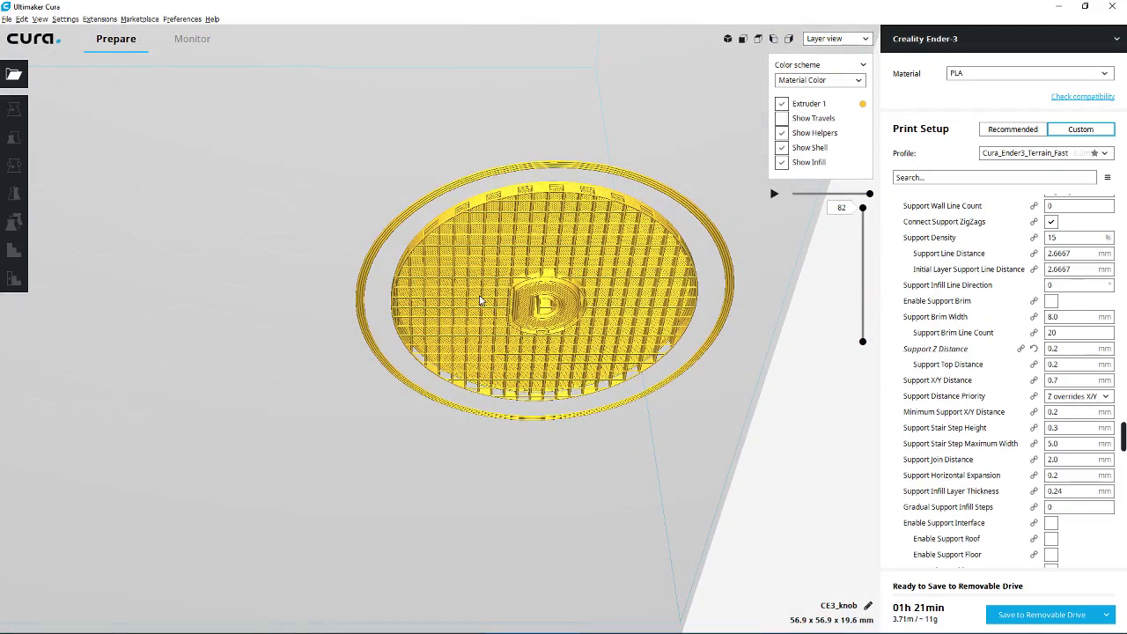
{"action": "scroll", "coordinate": [563, 269], "scroll_direction": "up", "scroll_amount": 2}
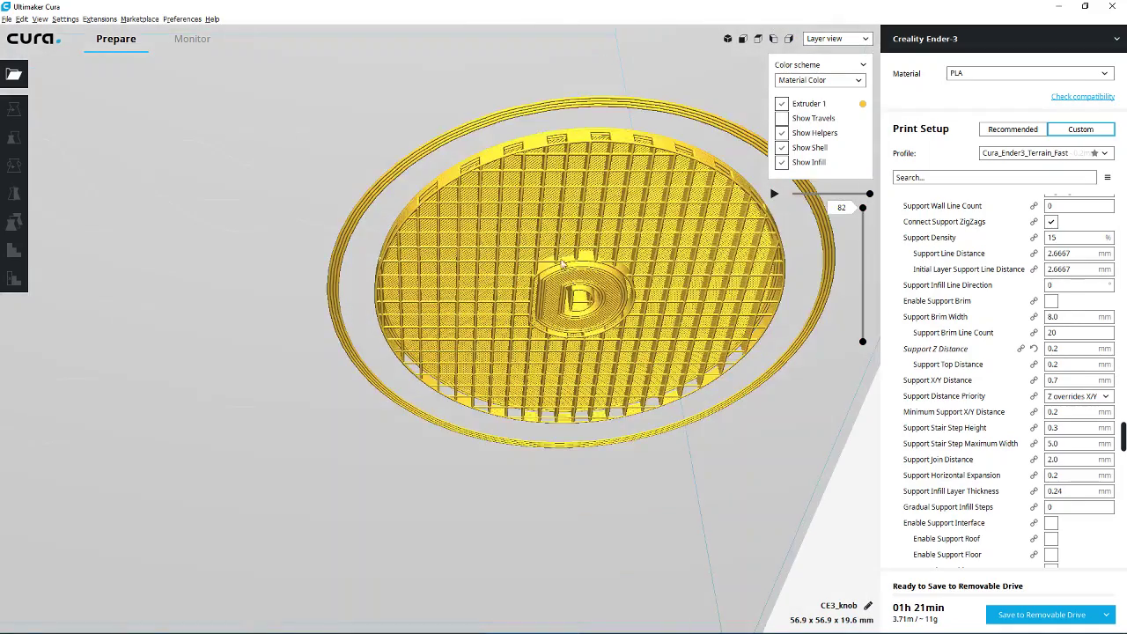
{"action": "mouse_move", "coordinate": [563, 255]}
{"action": "right_mouse_down"}
{"action": "mouse_move", "coordinate": [609, 236]}
{"action": "mouse_move", "coordinate": [564, 176]}
{"action": "mouse_move", "coordinate": [414, 304]}
{"action": "mouse_move", "coordinate": [508, 309]}
{"action": "right_mouse_up"}
{"action": "scroll", "coordinate": [564, 176], "scroll_direction": "down", "scroll_amount": 5}
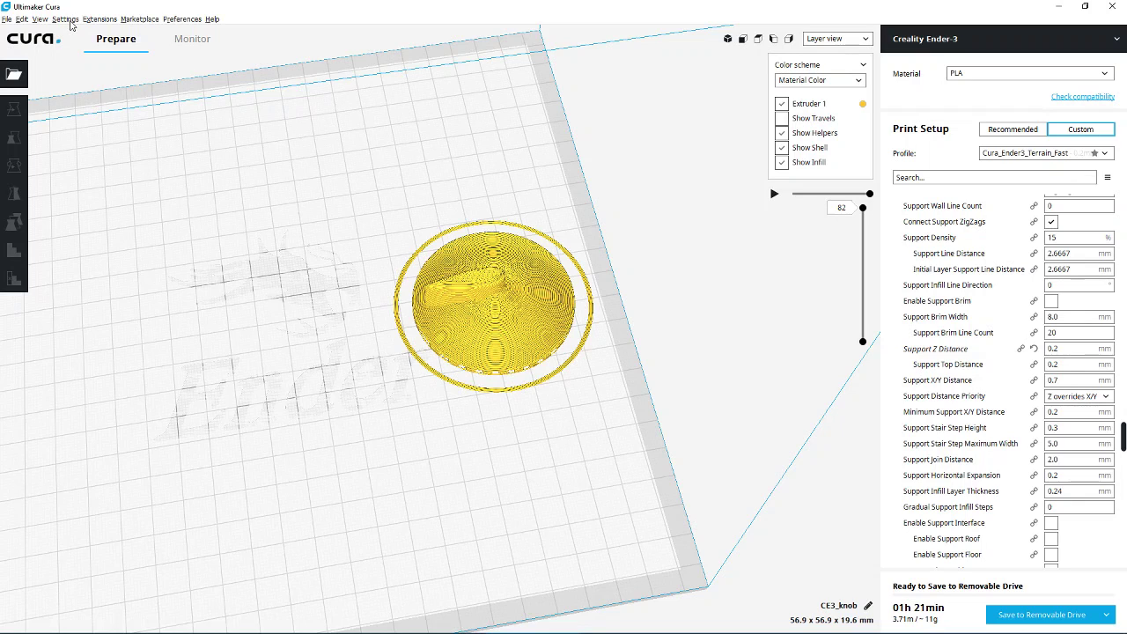
Add a Creality Ender-3 from the Other printers list, making Ender-3 #3 active
{"action": "left_click", "coordinate": [64, 19]}
{"action": "mouse_move", "coordinate": [114, 31]}
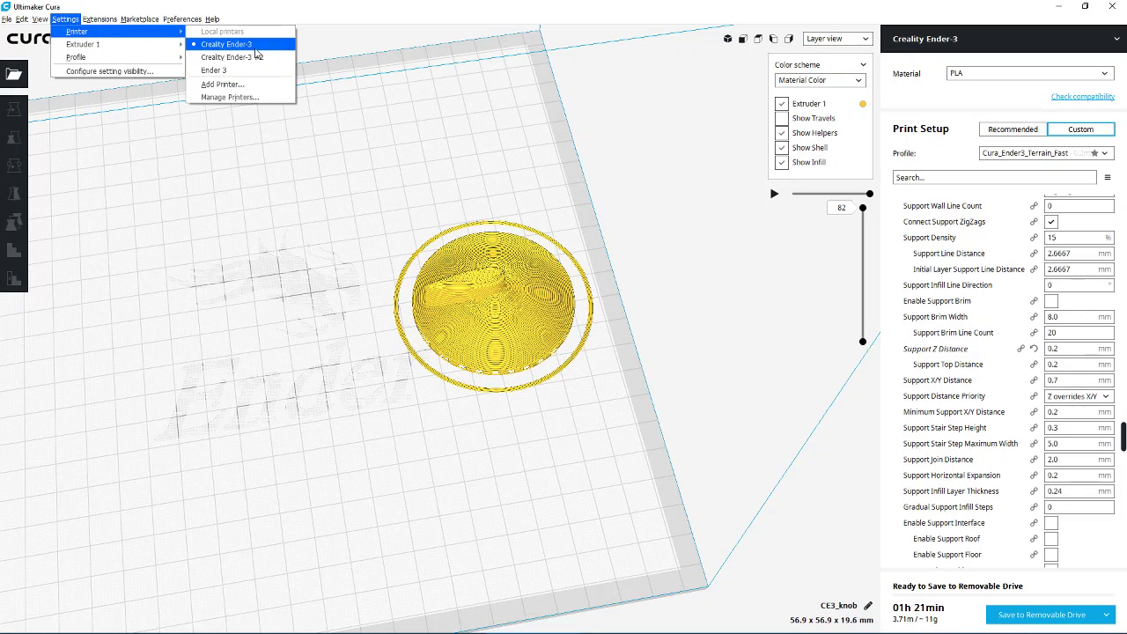
{"action": "left_click", "coordinate": [220, 84]}
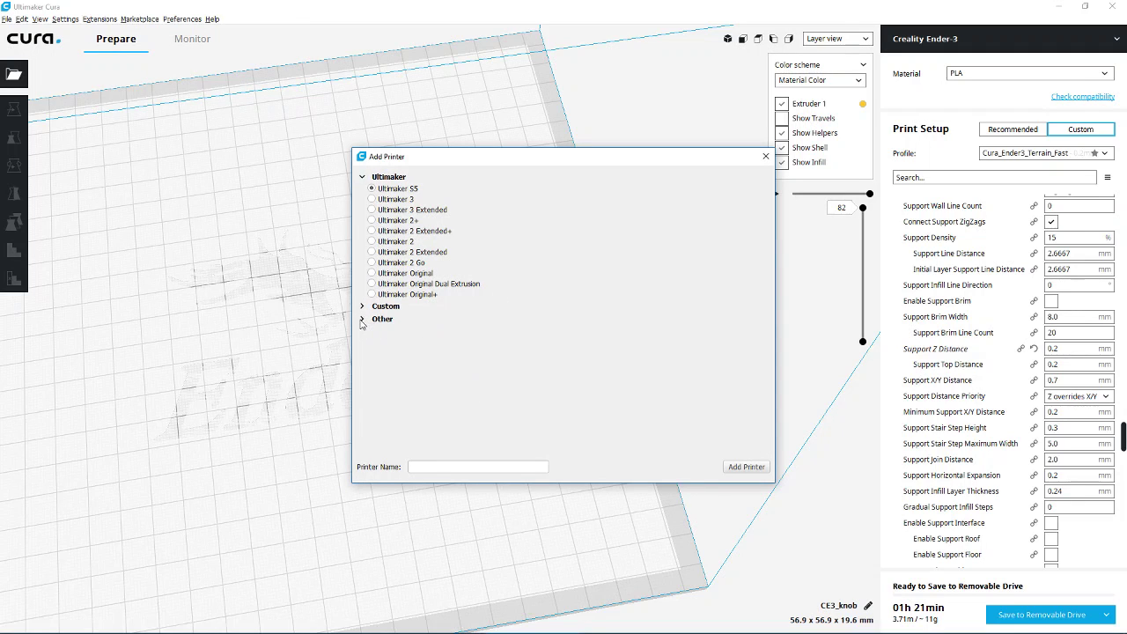
{"action": "left_click", "coordinate": [361, 322]}
{"action": "scroll", "coordinate": [422, 322], "scroll_direction": "down", "scroll_amount": 5}
{"action": "scroll", "coordinate": [422, 322], "scroll_direction": "down", "scroll_amount": 1}
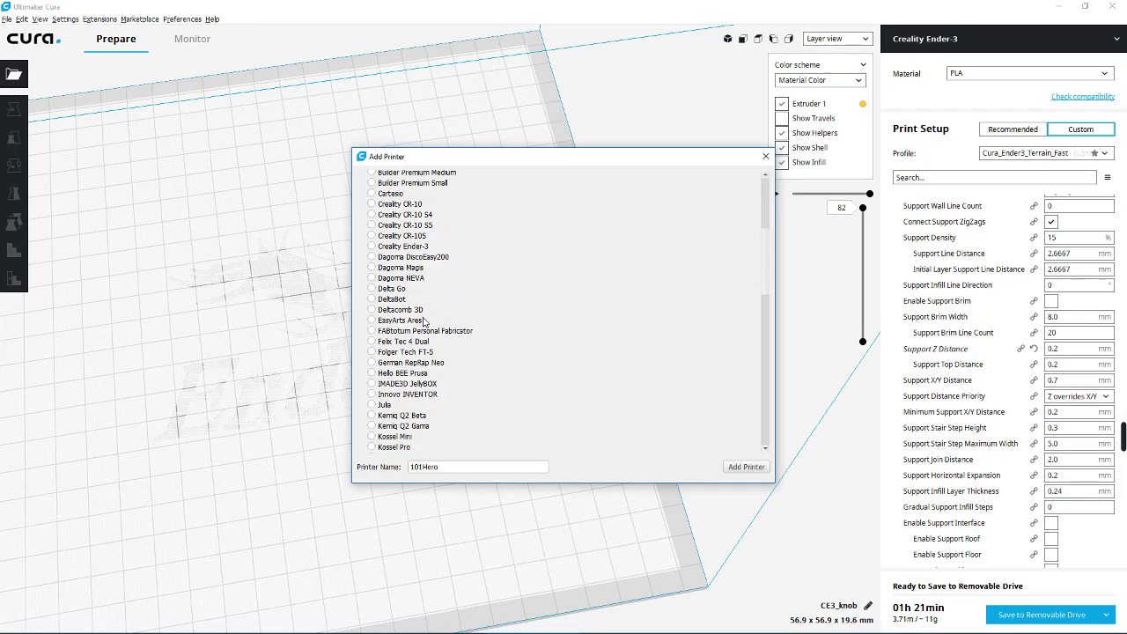
{"action": "left_click", "coordinate": [405, 246]}
{"action": "left_click", "coordinate": [741, 470]}
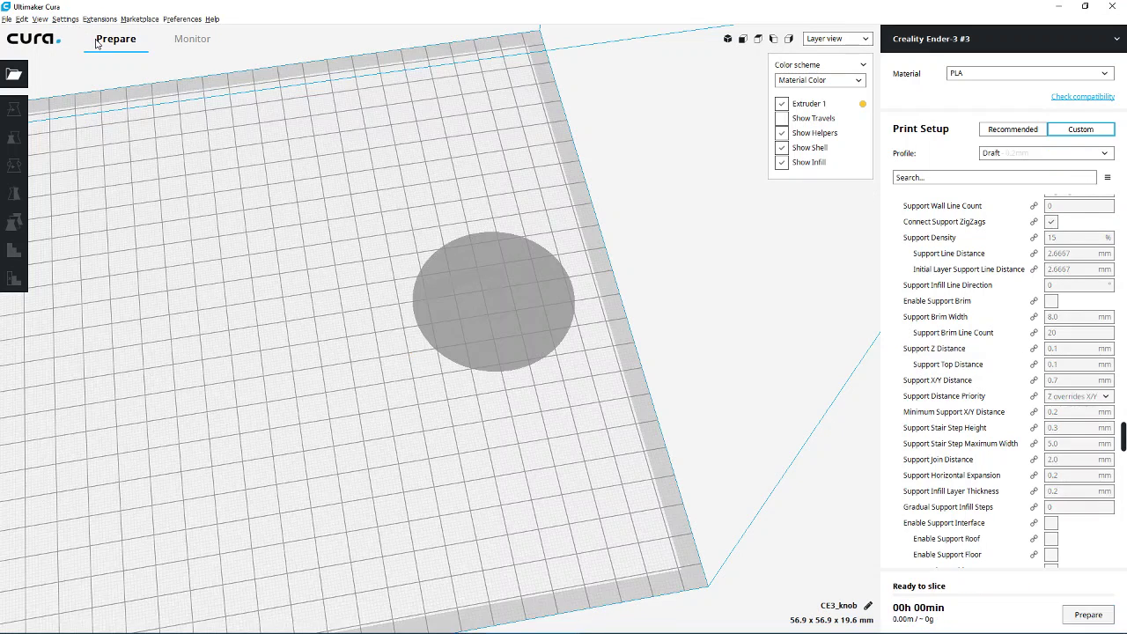
{"action": "key", "text": "alt+s"}
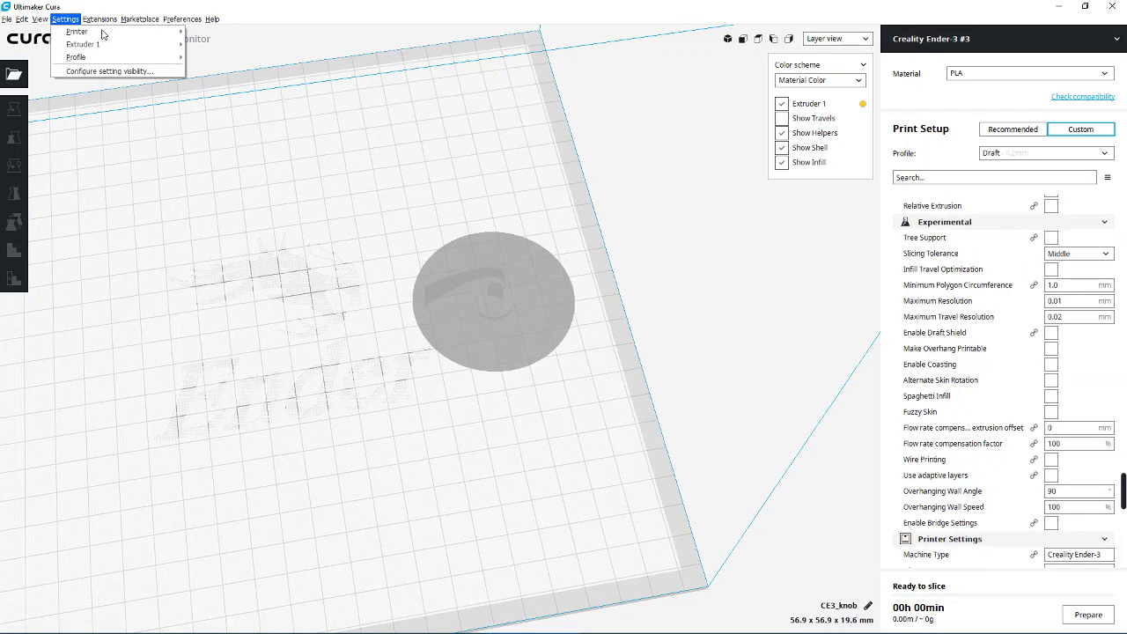
{"action": "mouse_move", "coordinate": [77, 32]}
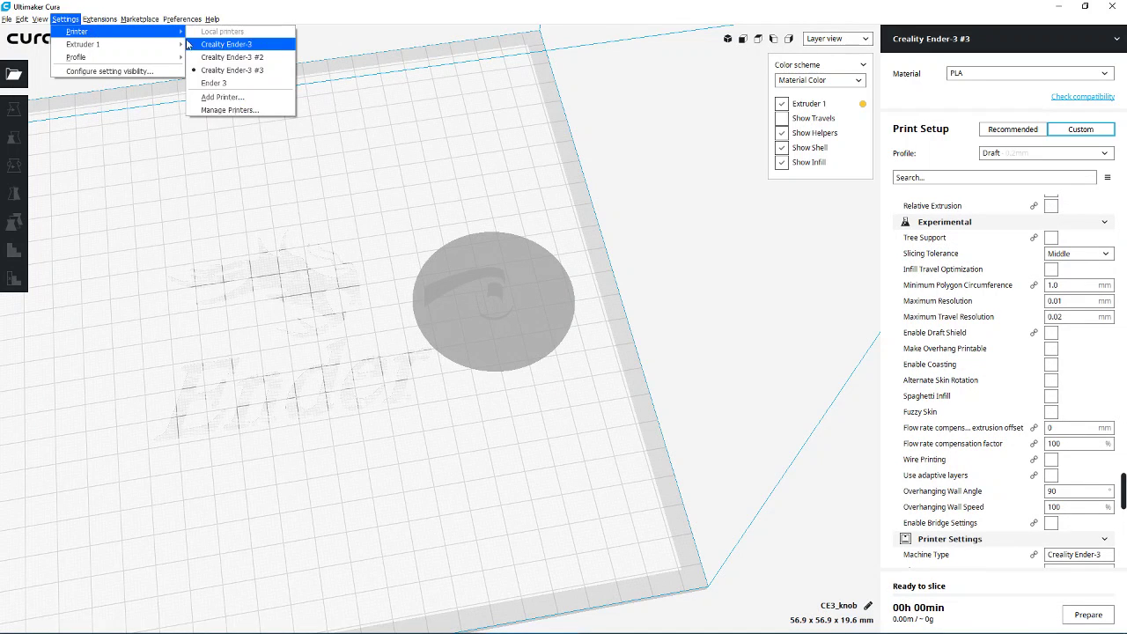
Open the Machine Settings of Creality Ender-3 #3 from printer management
{"action": "left_click", "coordinate": [218, 110]}
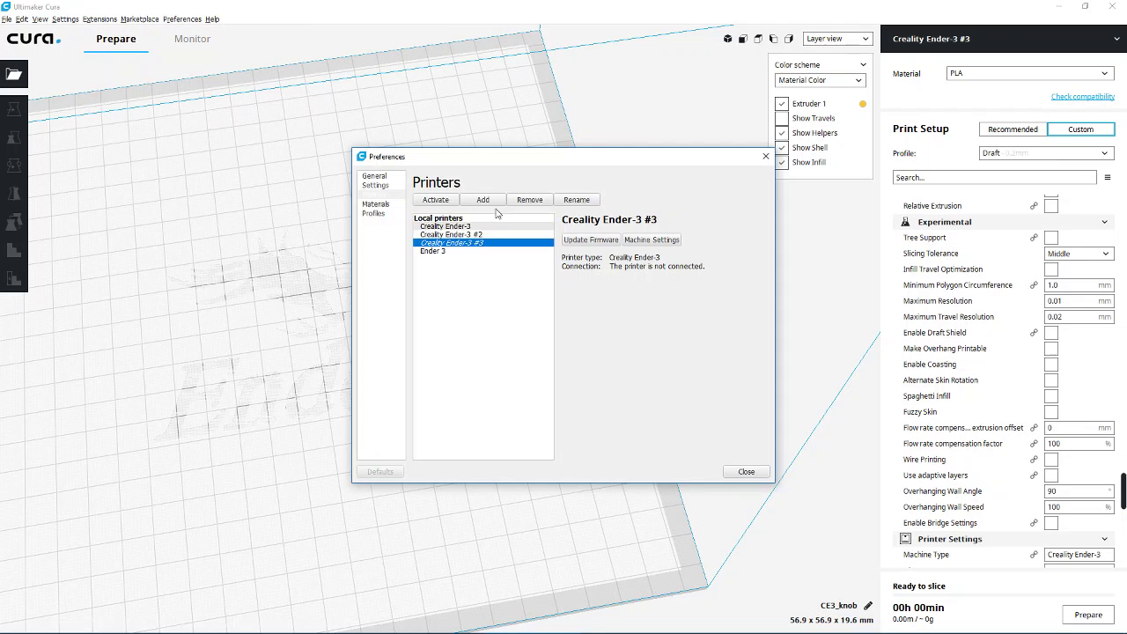
{"action": "left_click", "coordinate": [650, 240]}
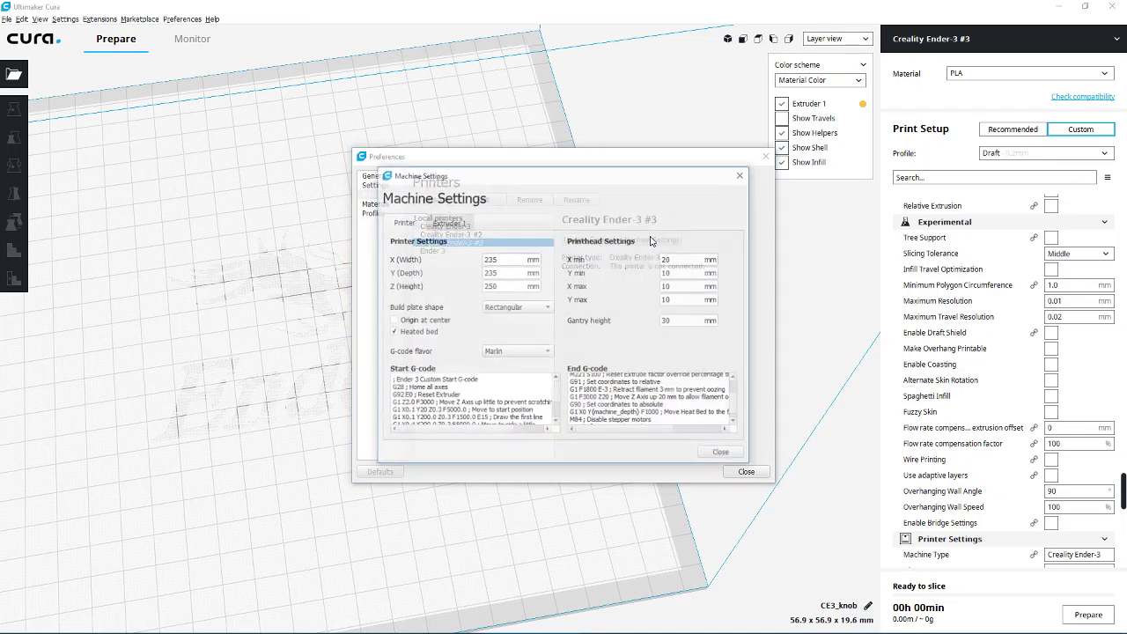
{"action": "scroll", "coordinate": [487, 405], "scroll_direction": "down", "scroll_amount": 2}
{"action": "scroll", "coordinate": [487, 405], "scroll_direction": "up", "scroll_amount": 2}
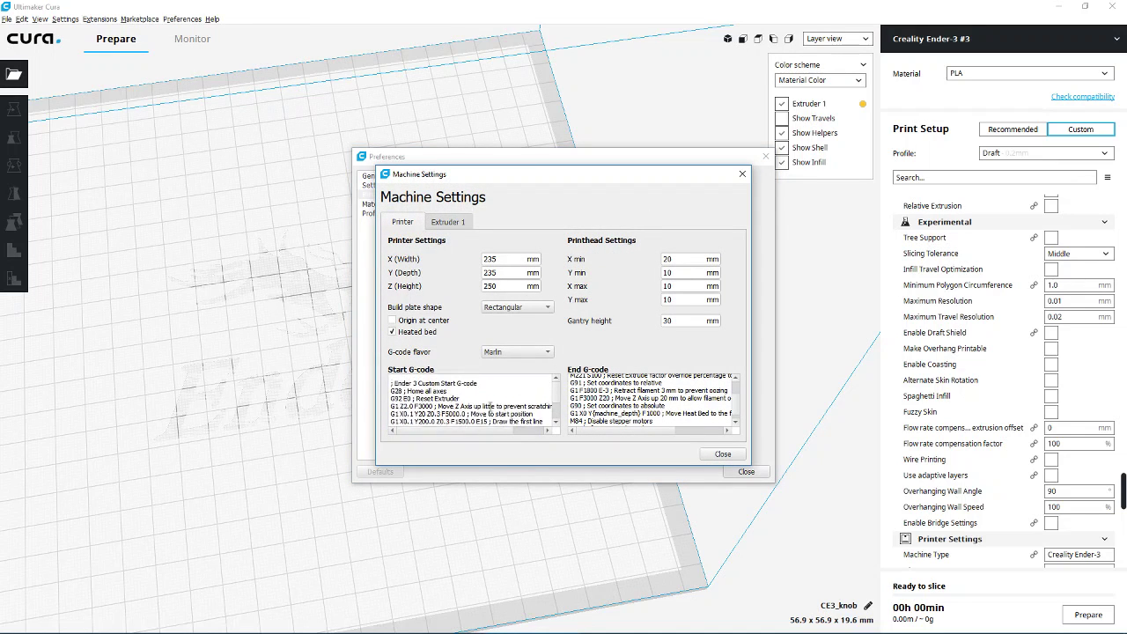
{"action": "scroll", "coordinate": [487, 405], "scroll_direction": "down", "scroll_amount": 1}
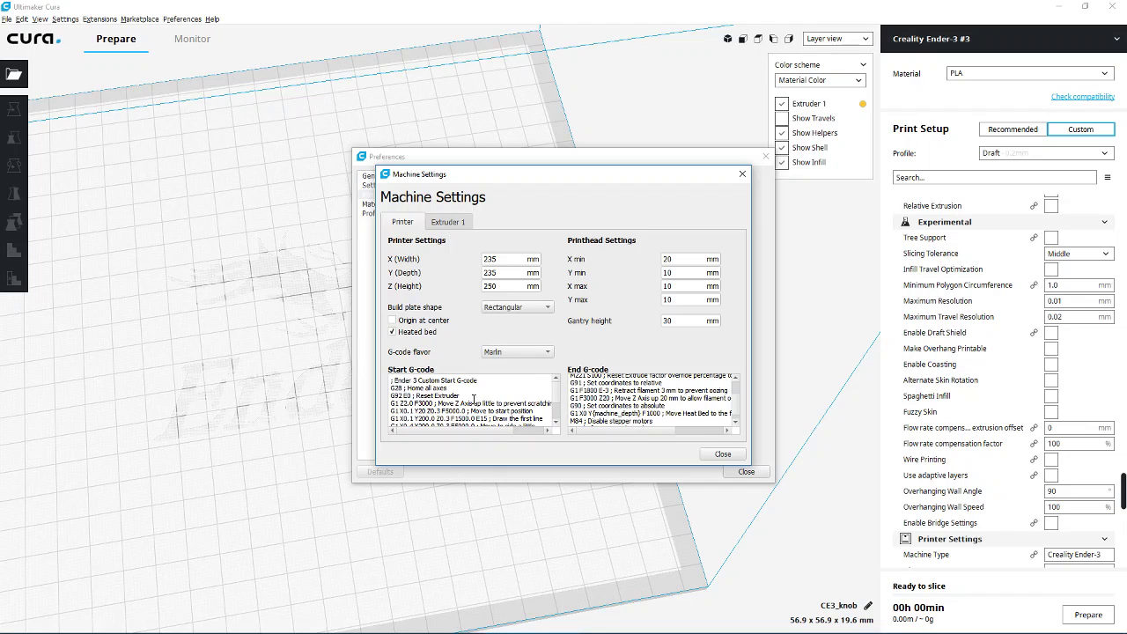
{"action": "scroll", "coordinate": [473, 399], "scroll_direction": "down", "scroll_amount": 2}
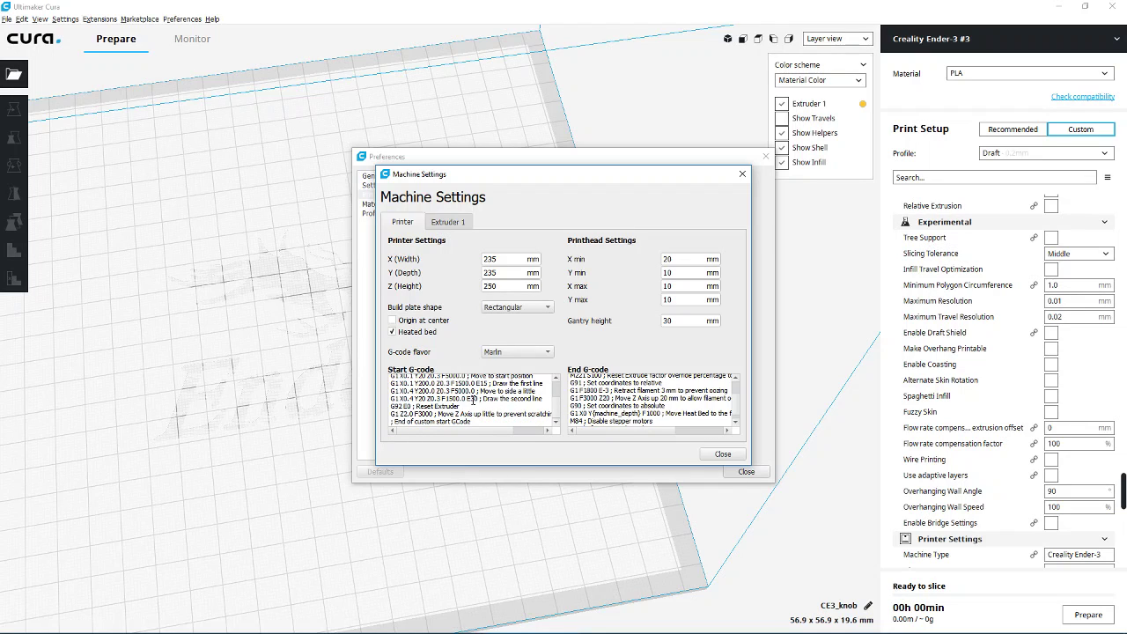
{"action": "scroll", "coordinate": [471, 405], "scroll_direction": "up", "scroll_amount": 3}
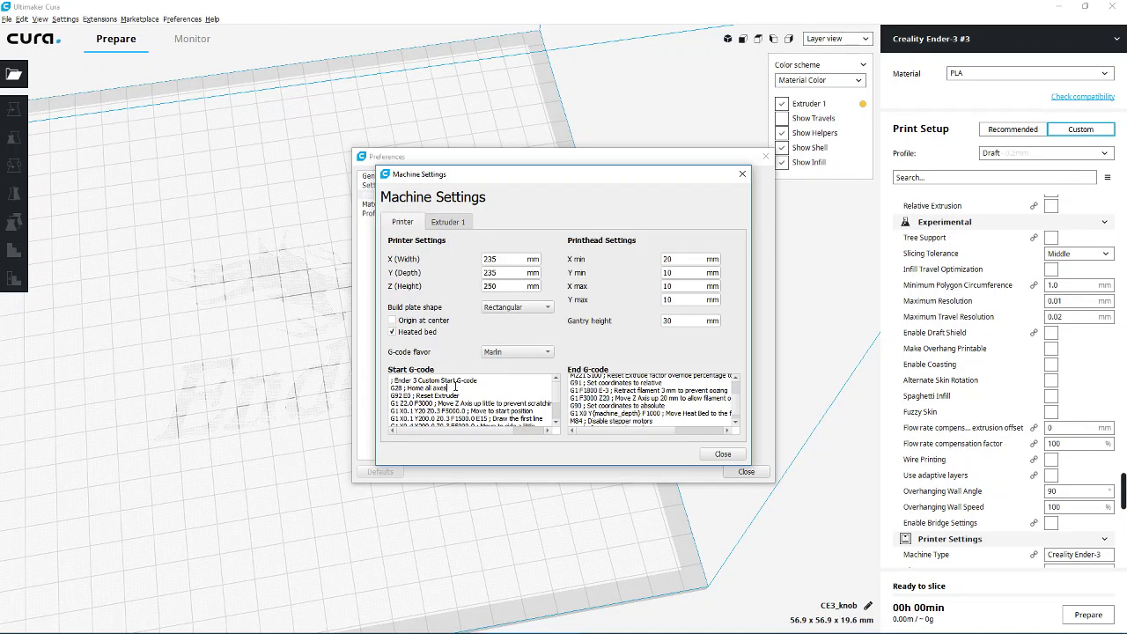
Add 'G29 ; BL Touch Mesh' after G28 in the Start G-code, review End G-code, and close
{"action": "key", "text": "Return"}
{"action": "type", "text": "G29; BL Touch Mesh"}
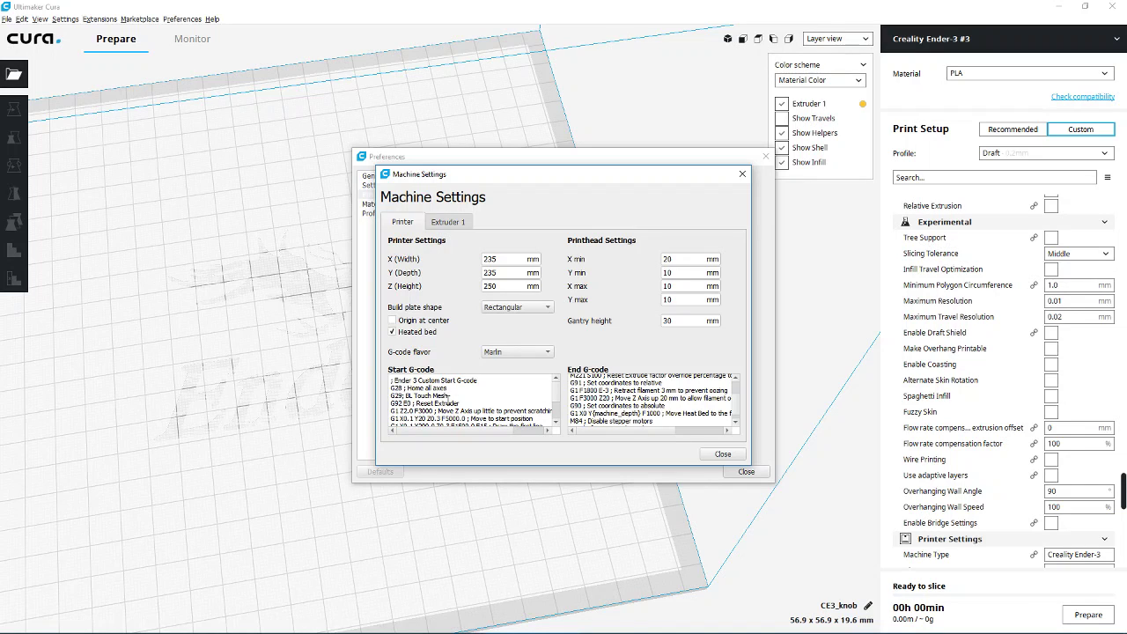
{"action": "scroll", "coordinate": [491, 382], "scroll_direction": "down", "scroll_amount": 1}
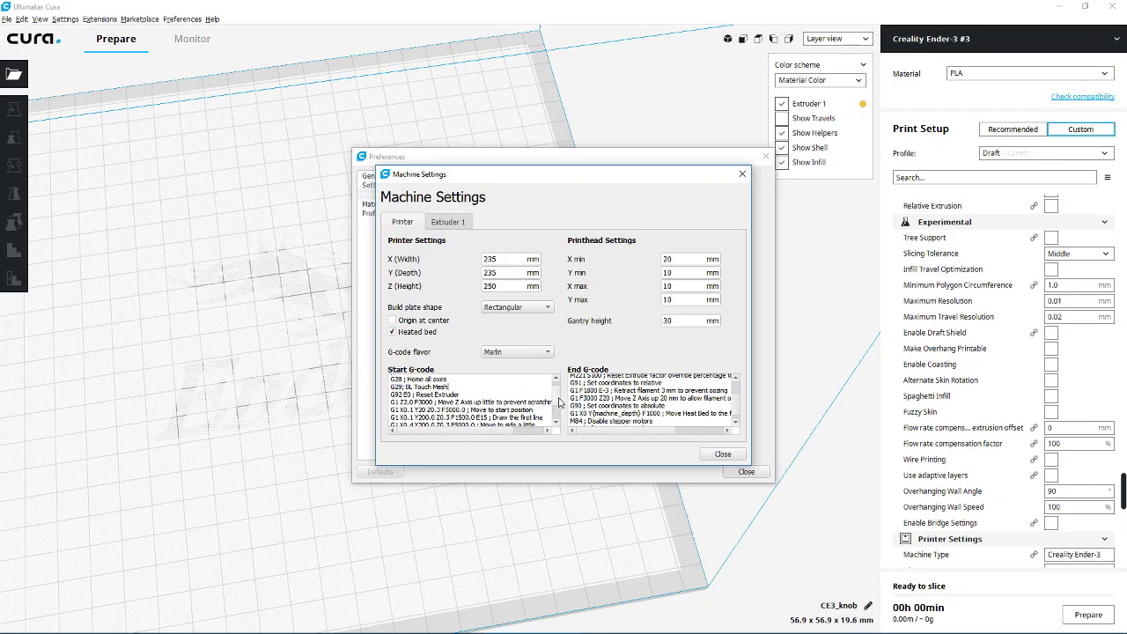
{"action": "scroll", "coordinate": [560, 405], "scroll_direction": "down", "scroll_amount": 3}
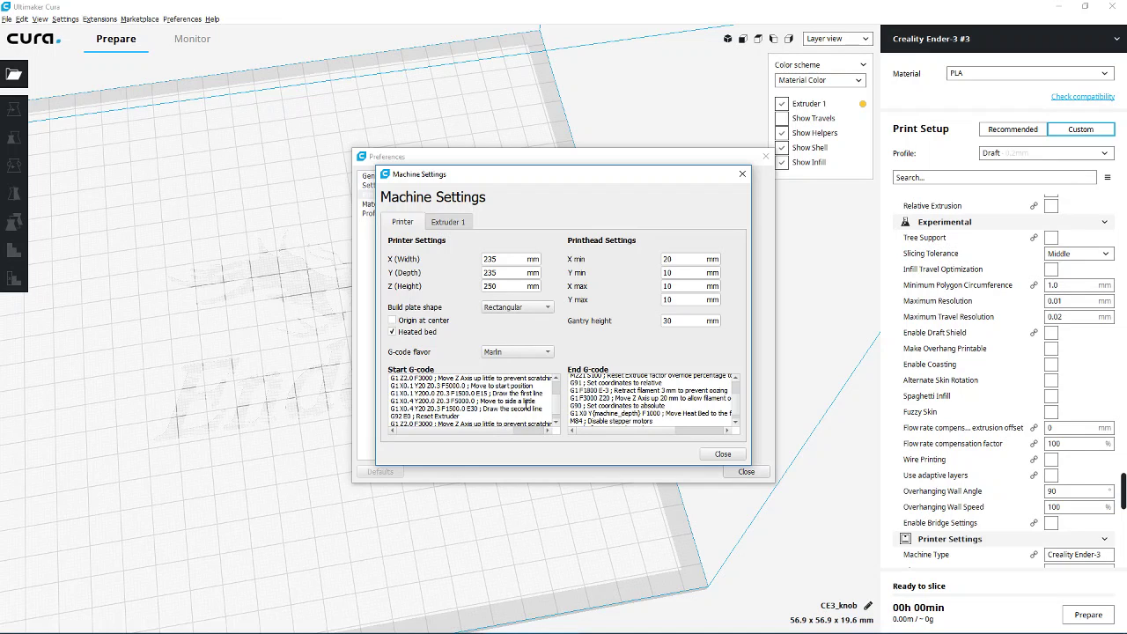
{"action": "scroll", "coordinate": [525, 400], "scroll_direction": "down", "scroll_amount": 1}
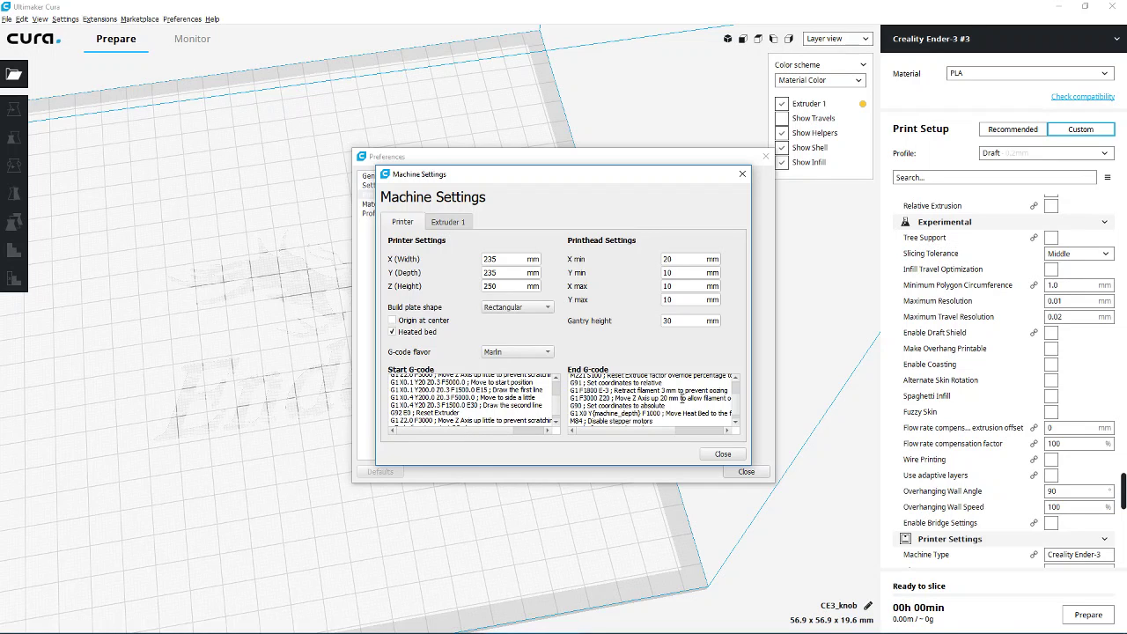
{"action": "scroll", "coordinate": [662, 404], "scroll_direction": "down", "scroll_amount": 2}
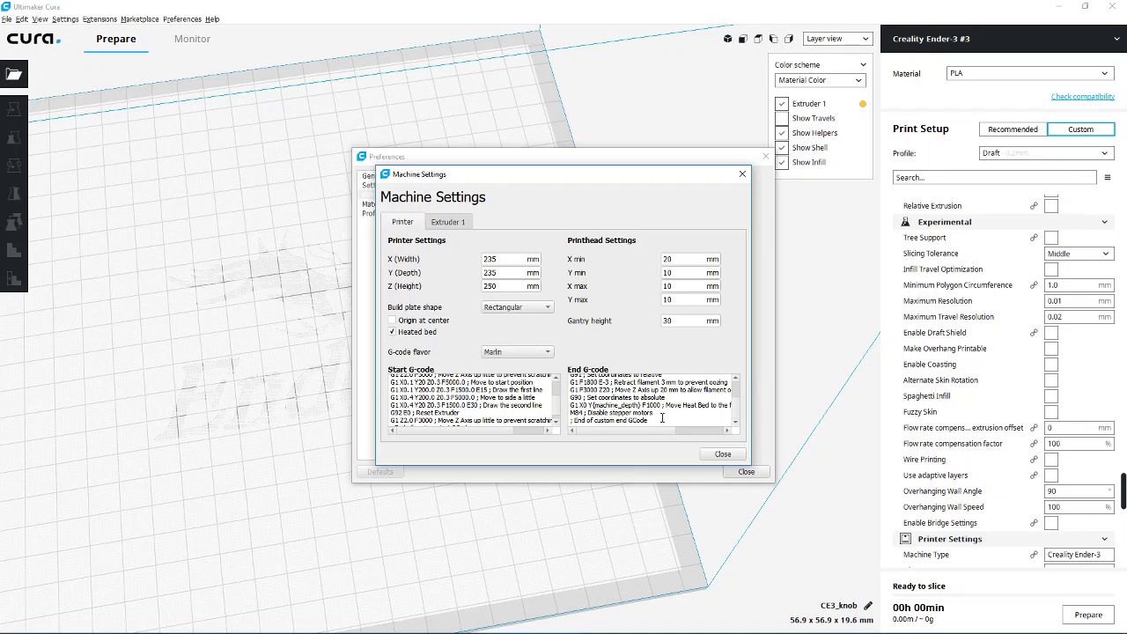
{"action": "mouse_move", "coordinate": [652, 401]}
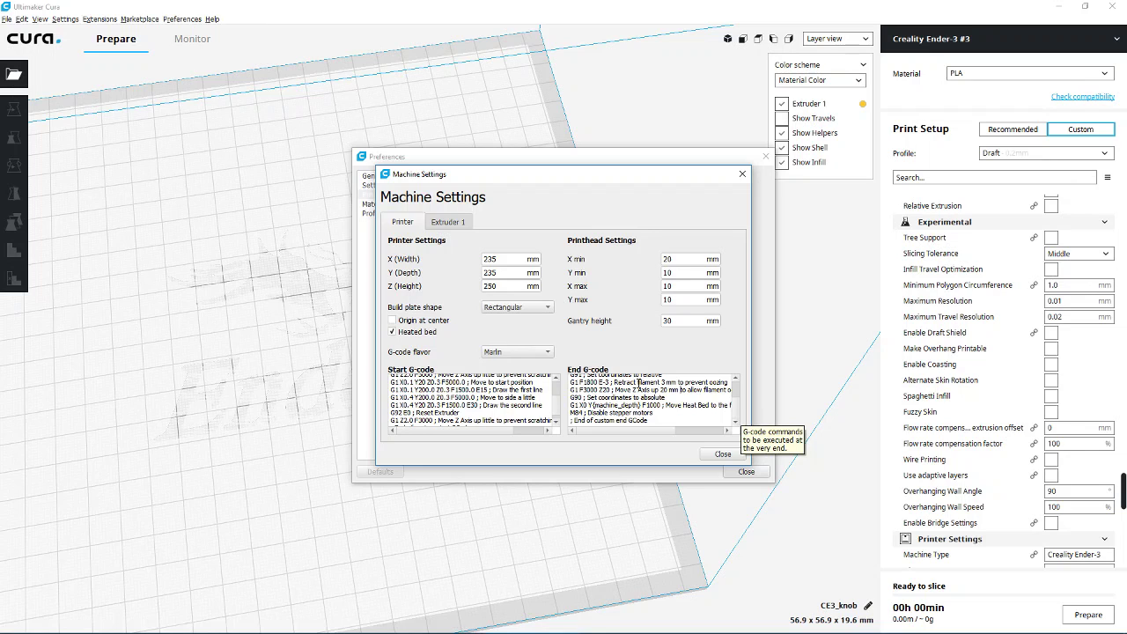
{"action": "left_click", "coordinate": [721, 454]}
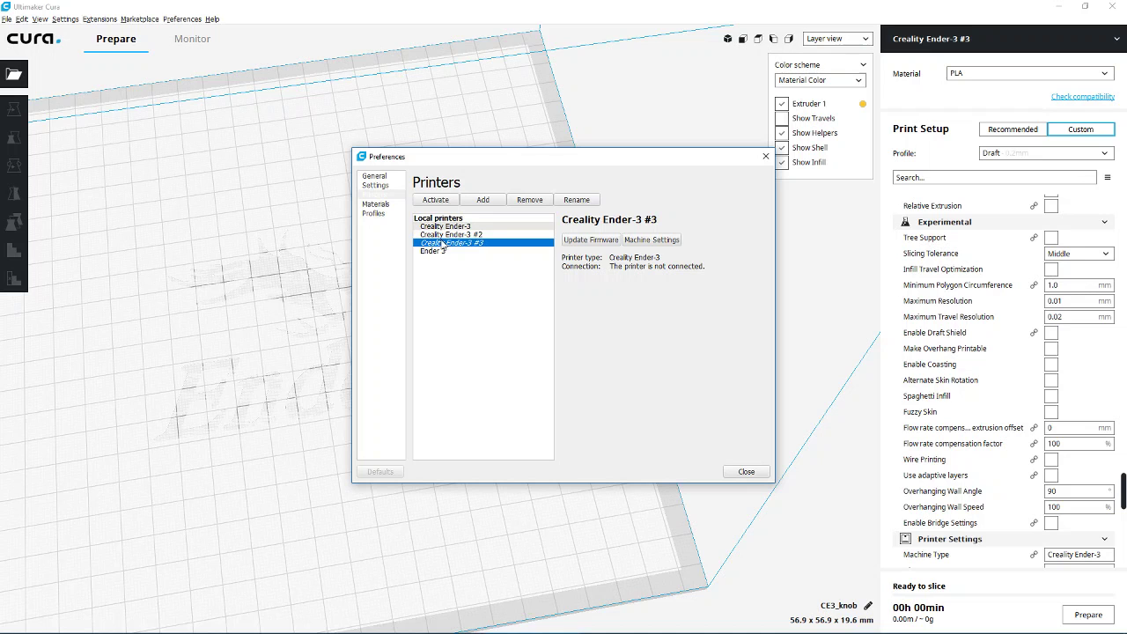
Close Preferences and slice the knob for a 47-minute, 2.64 m, 8 g estimate
{"action": "left_click", "coordinate": [746, 472]}
{"action": "scroll", "coordinate": [235, 372], "scroll_direction": "up", "scroll_amount": 2}
{"action": "scroll", "coordinate": [259, 357], "scroll_direction": "up", "scroll_amount": 1}
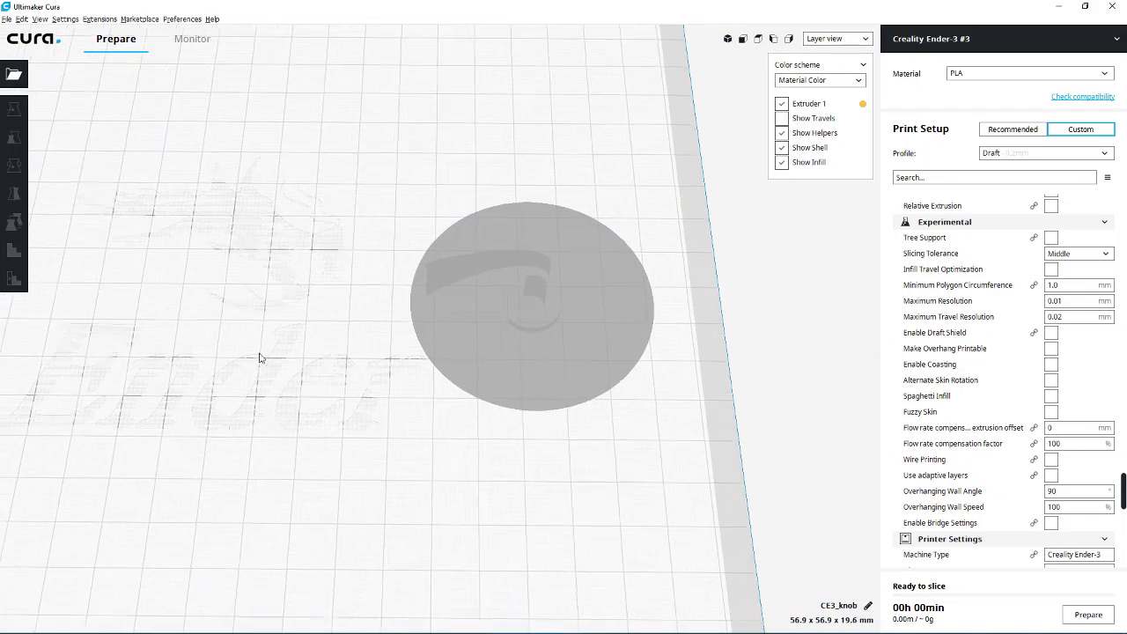
{"action": "middle_click_drag", "start_coordinate": [260, 357], "coordinate": [539, 400]}
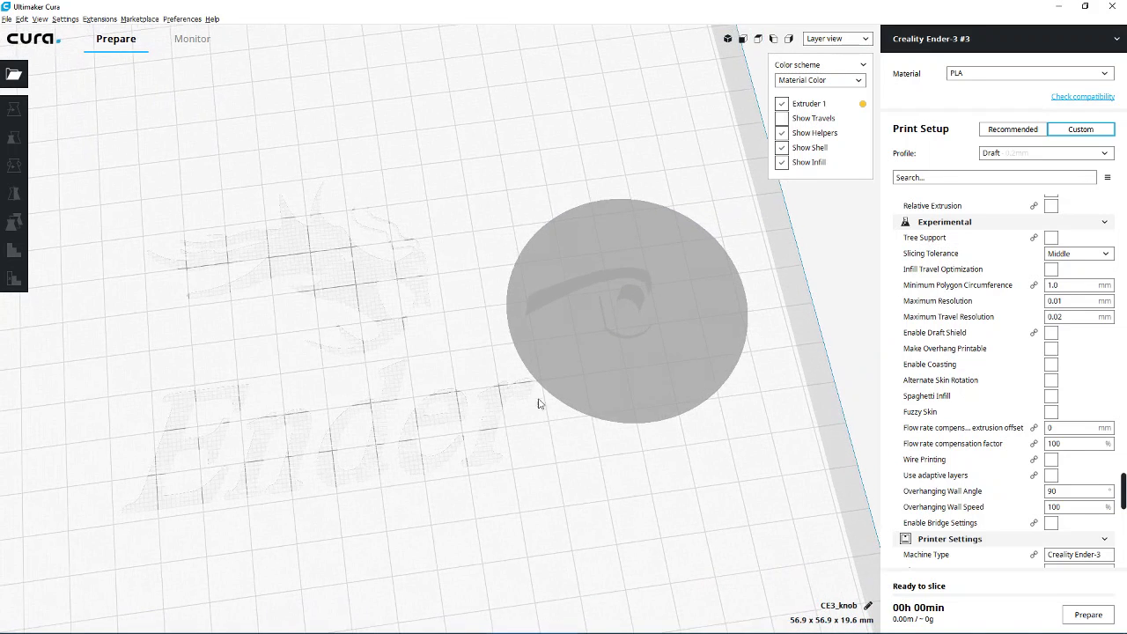
{"action": "left_click", "coordinate": [1086, 621]}
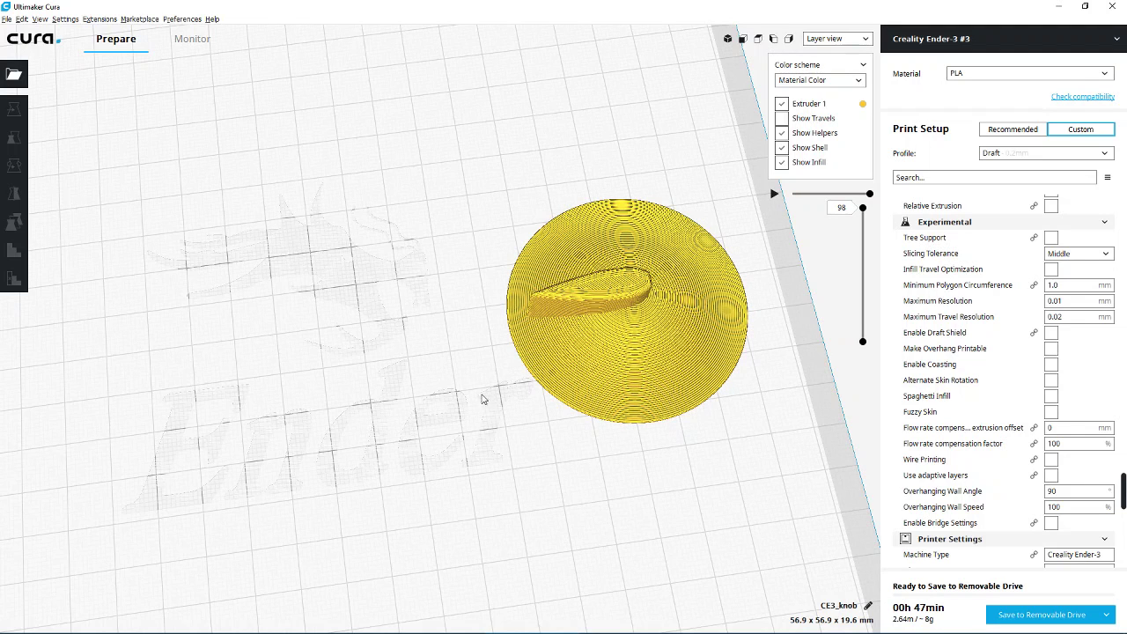
{"action": "mouse_move", "coordinate": [502, 397]}
{"action": "right_mouse_down"}
{"action": "mouse_move", "coordinate": [382, 314]}
{"action": "mouse_move", "coordinate": [381, 360]}
{"action": "right_mouse_up"}
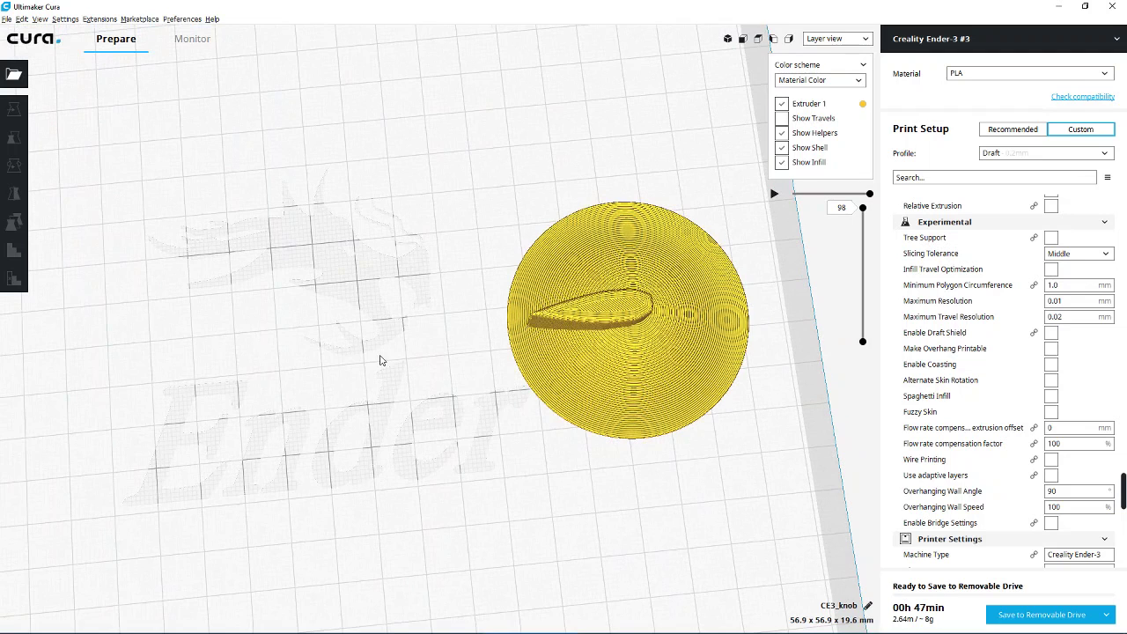
{"action": "middle_click_drag", "start_coordinate": [321, 360], "coordinate": [390, 378]}
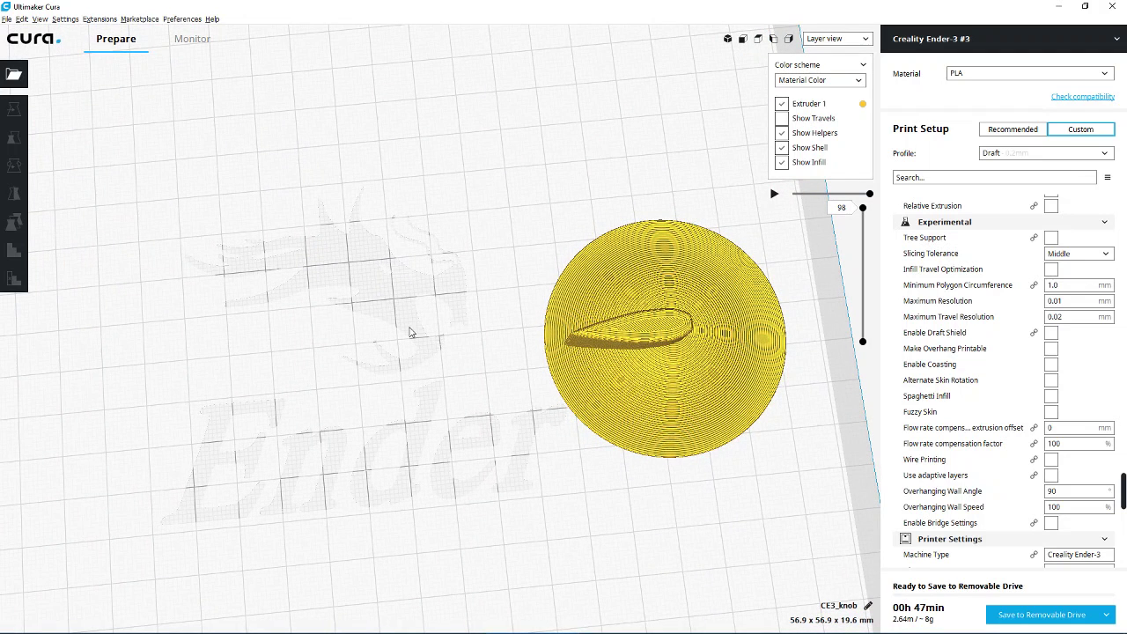
Choose FDG_Cura_Minis_Ender3_v1-7 in the Print Setup profile dropdown
{"action": "left_click", "coordinate": [1111, 160]}
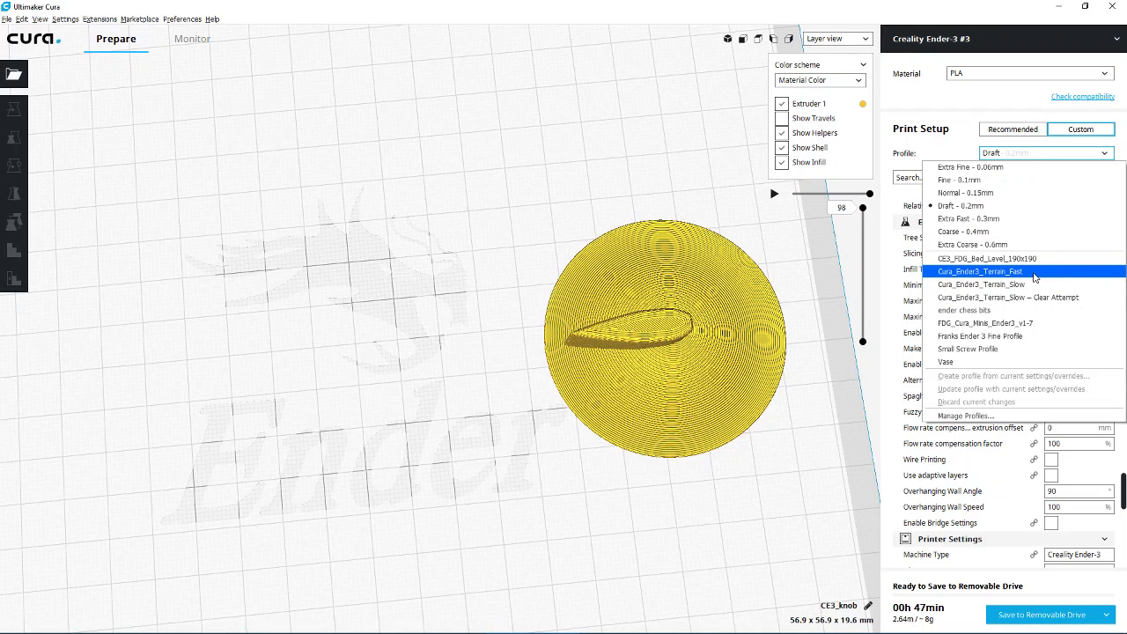
{"action": "left_click", "coordinate": [1013, 323]}
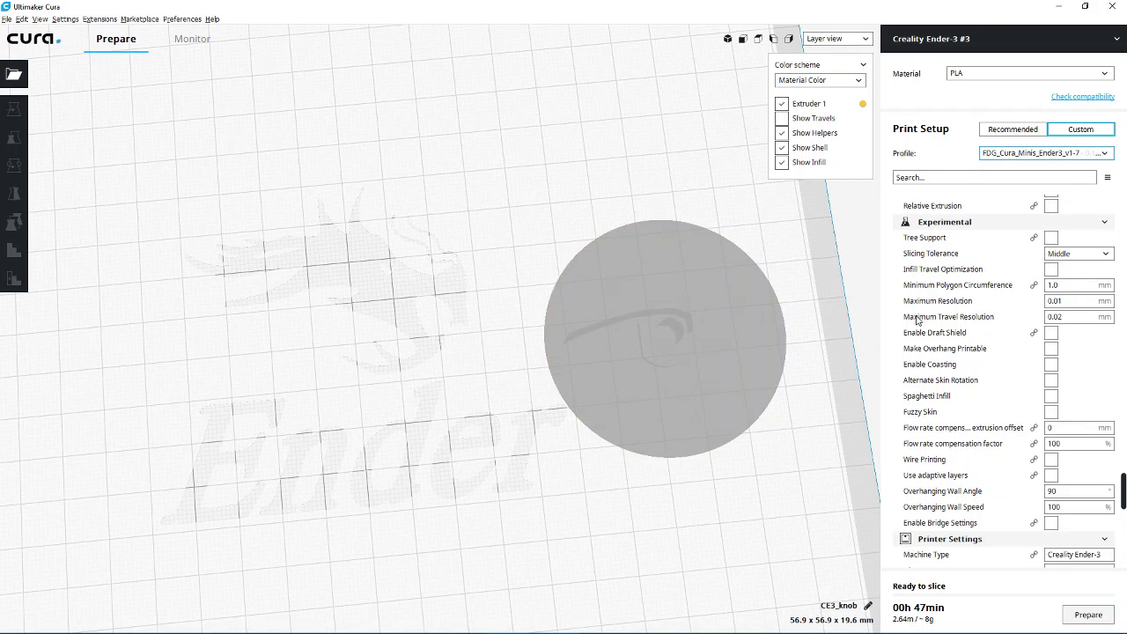
Change the Layer Height from 0.1 to 0.12 mm
{"action": "scroll", "coordinate": [1013, 352], "scroll_direction": "up", "scroll_amount": 10}
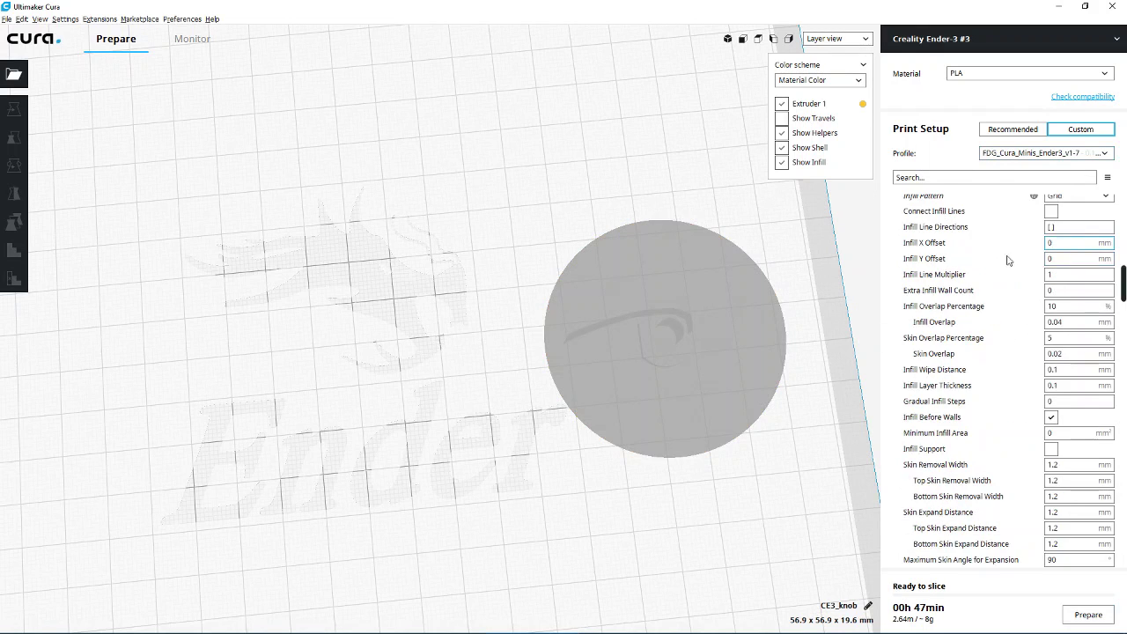
{"action": "scroll", "coordinate": [1012, 352], "scroll_direction": "up", "scroll_amount": 10}
{"action": "left_click", "coordinate": [1074, 221]}
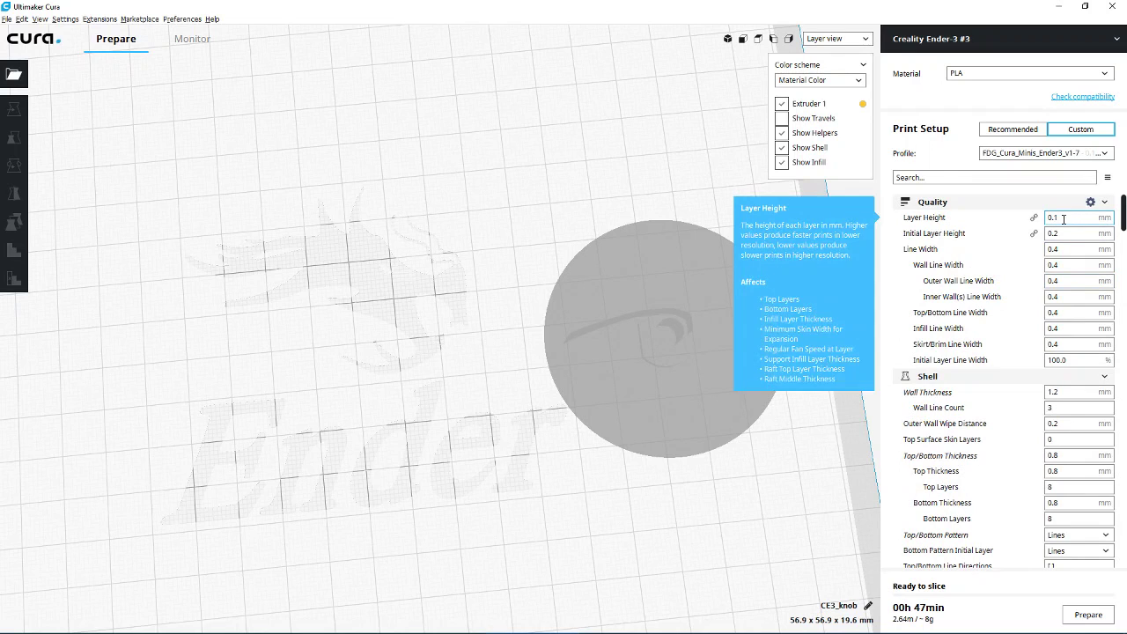
{"action": "type", "text": "2"}
Review the remaining FDG settings, support disabled and 4-line skirt, and orbit the plate
{"action": "scroll", "coordinate": [948, 347], "scroll_direction": "down", "scroll_amount": 10}
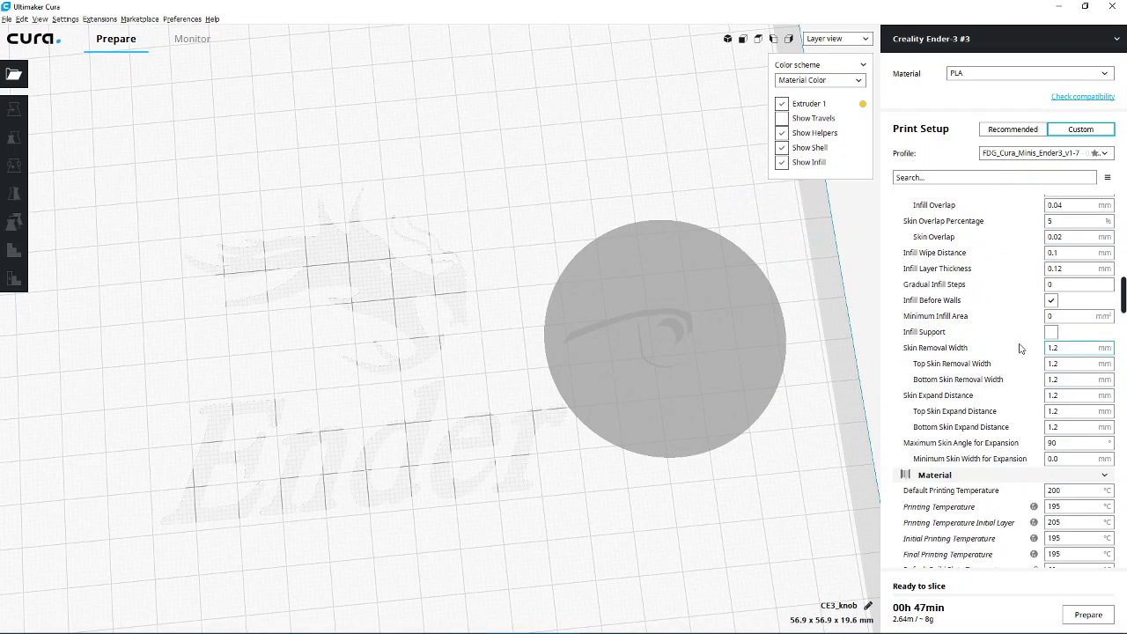
{"action": "scroll", "coordinate": [1038, 430], "scroll_direction": "down", "scroll_amount": 5}
{"action": "scroll", "coordinate": [1014, 420], "scroll_direction": "down", "scroll_amount": 5}
{"action": "scroll", "coordinate": [1012, 411], "scroll_direction": "down", "scroll_amount": 3}
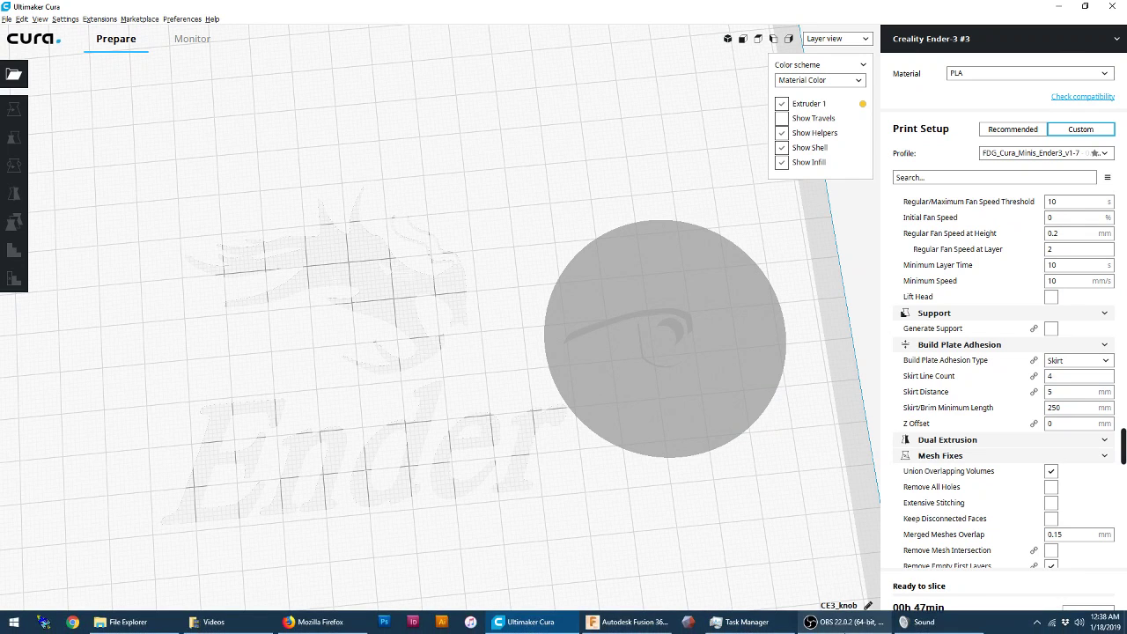
{"action": "mouse_move", "coordinate": [843, 621]}
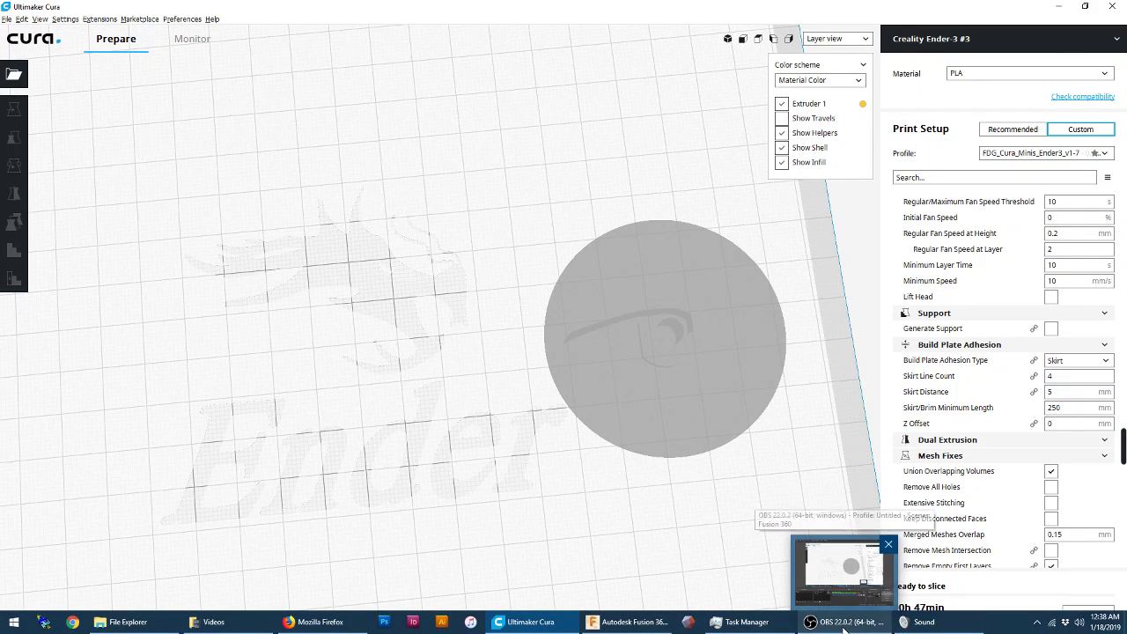
{"action": "scroll", "coordinate": [396, 362], "scroll_direction": "down", "scroll_amount": 3}
{"action": "mouse_move", "coordinate": [396, 363]}
{"action": "right_mouse_down"}
{"action": "mouse_move", "coordinate": [440, 178]}
{"action": "mouse_move", "coordinate": [434, 333]}
{"action": "right_mouse_up"}
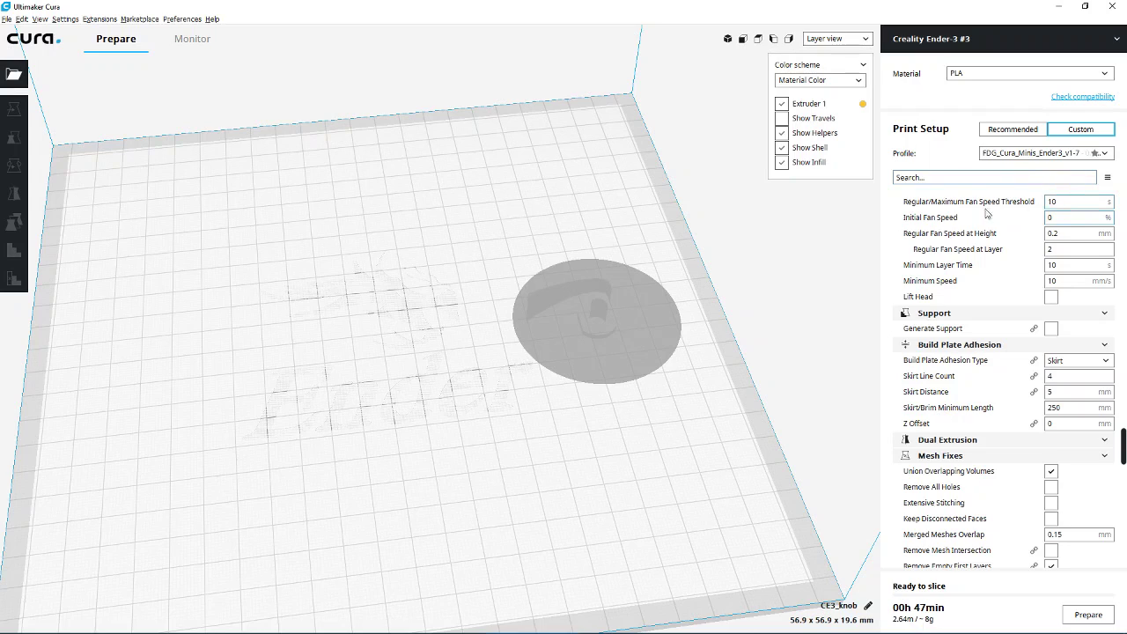
{"action": "right_click_drag", "start_coordinate": [647, 436], "coordinate": [645, 393]}
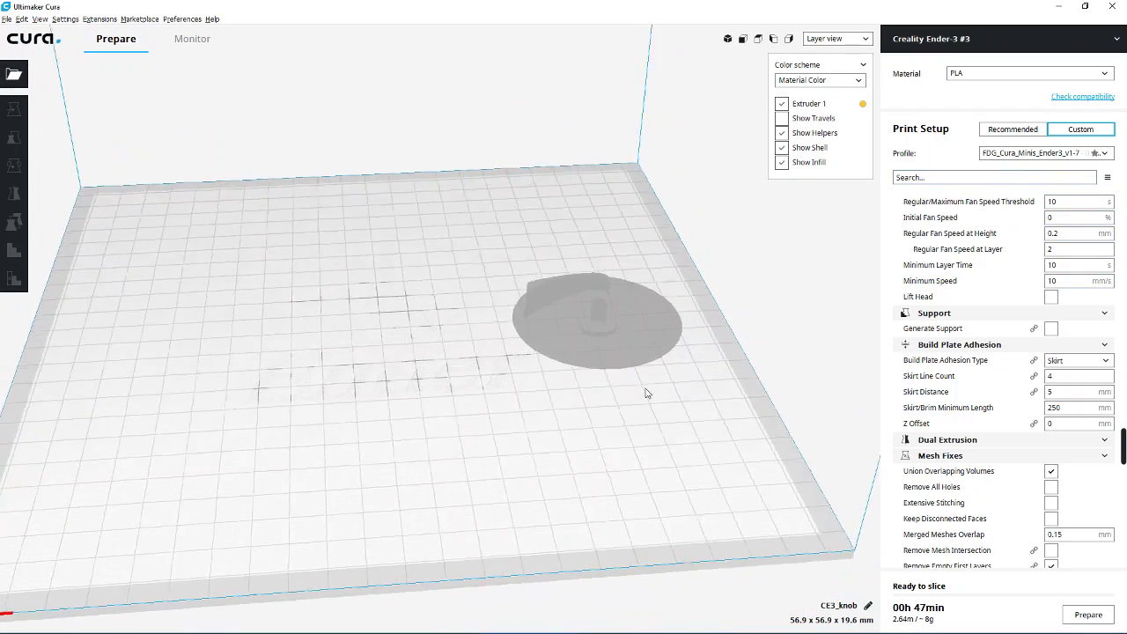
{"action": "right_click_drag", "start_coordinate": [583, 368], "coordinate": [450, 440]}
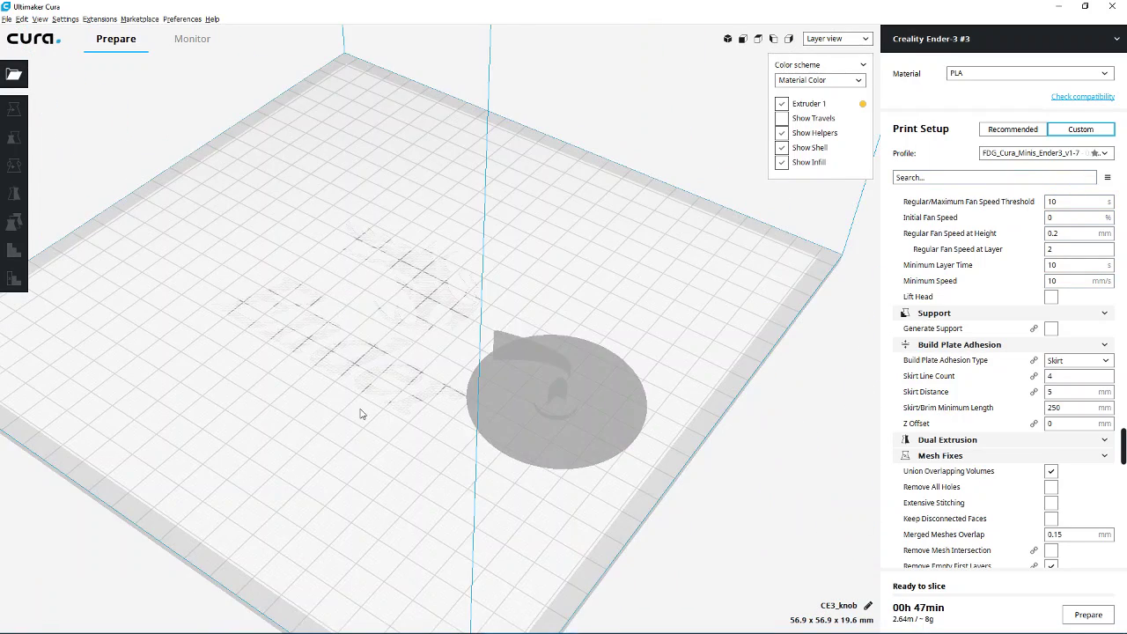
{"action": "right_click_drag", "start_coordinate": [360, 414], "coordinate": [539, 477]}
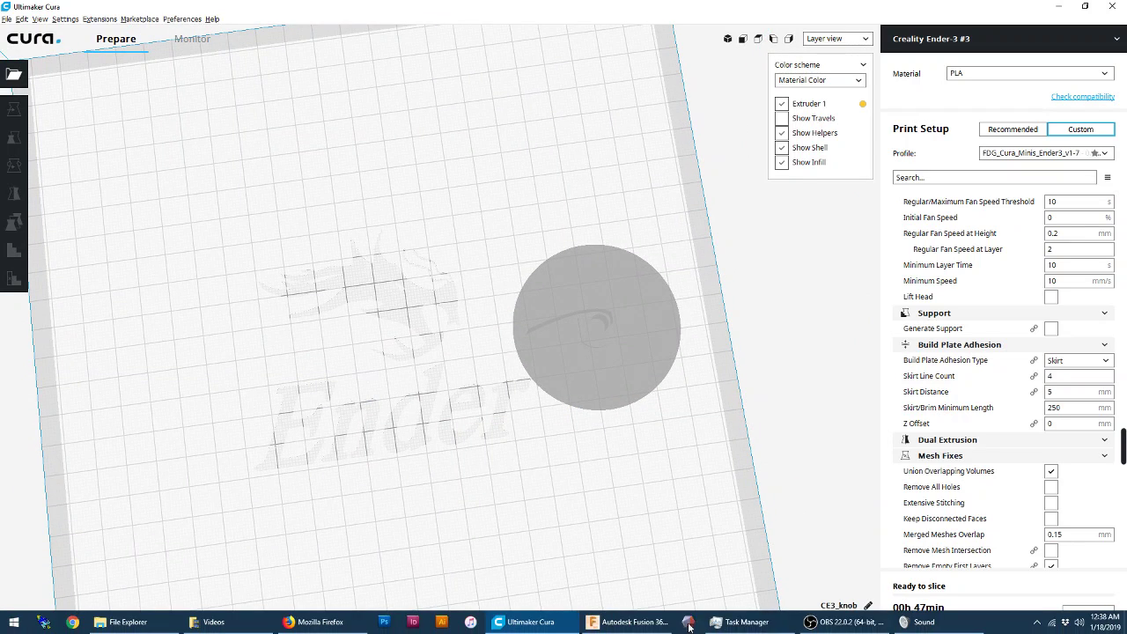